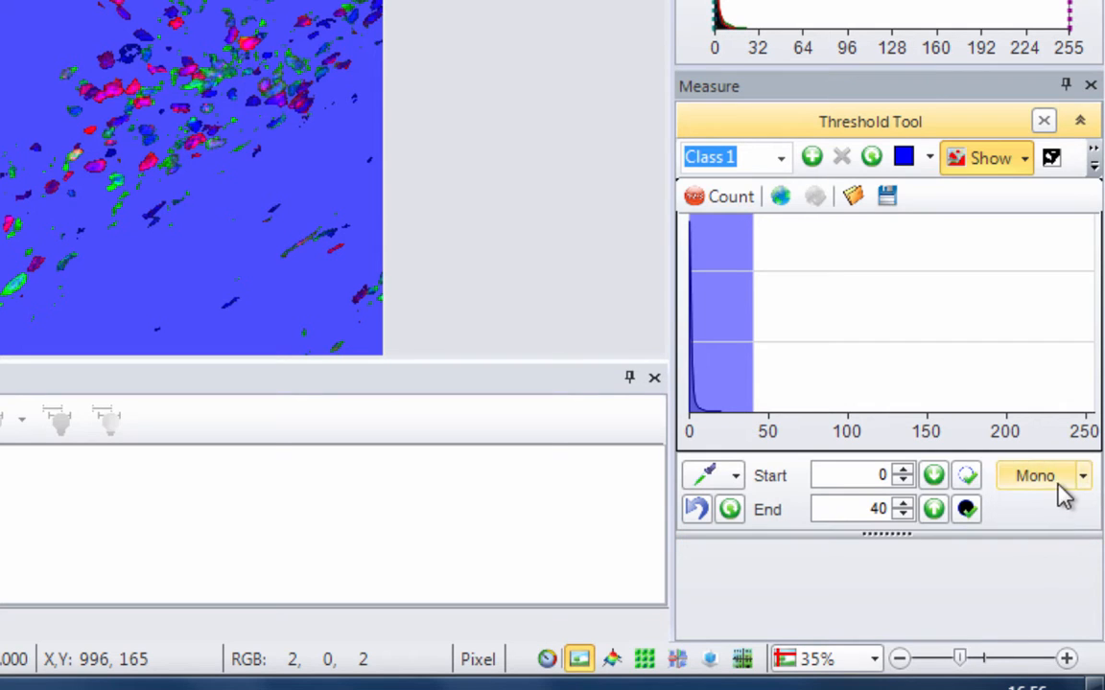
pyautogui.click(1069, 485)
pyautogui.click(1083, 479)
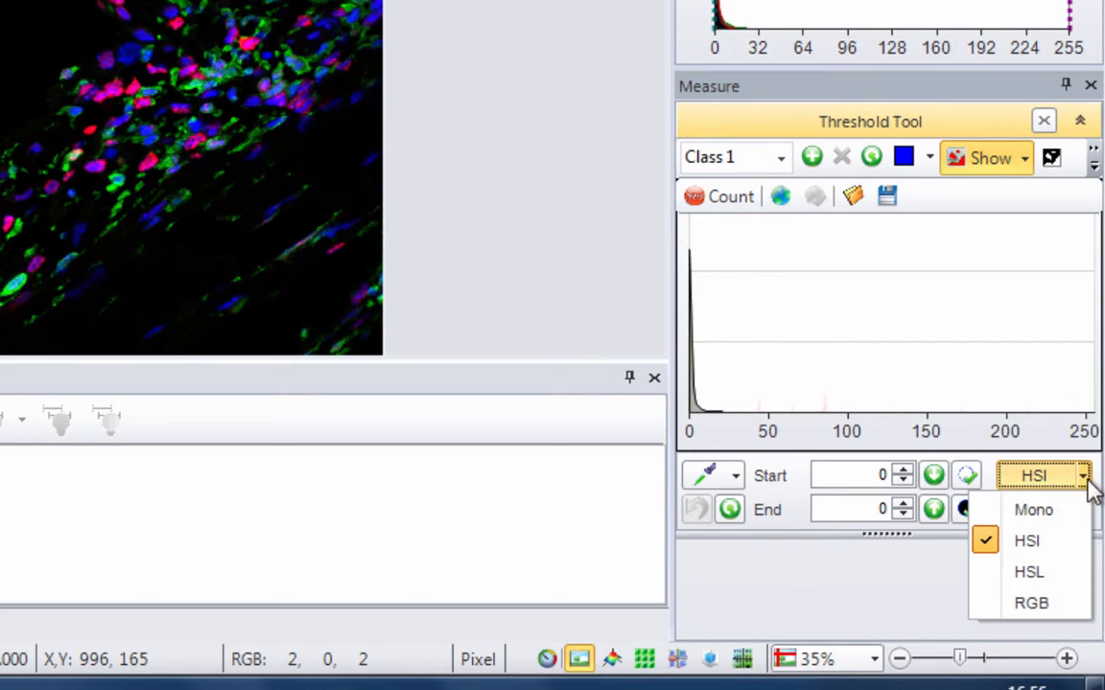
pyautogui.click(1052, 605)
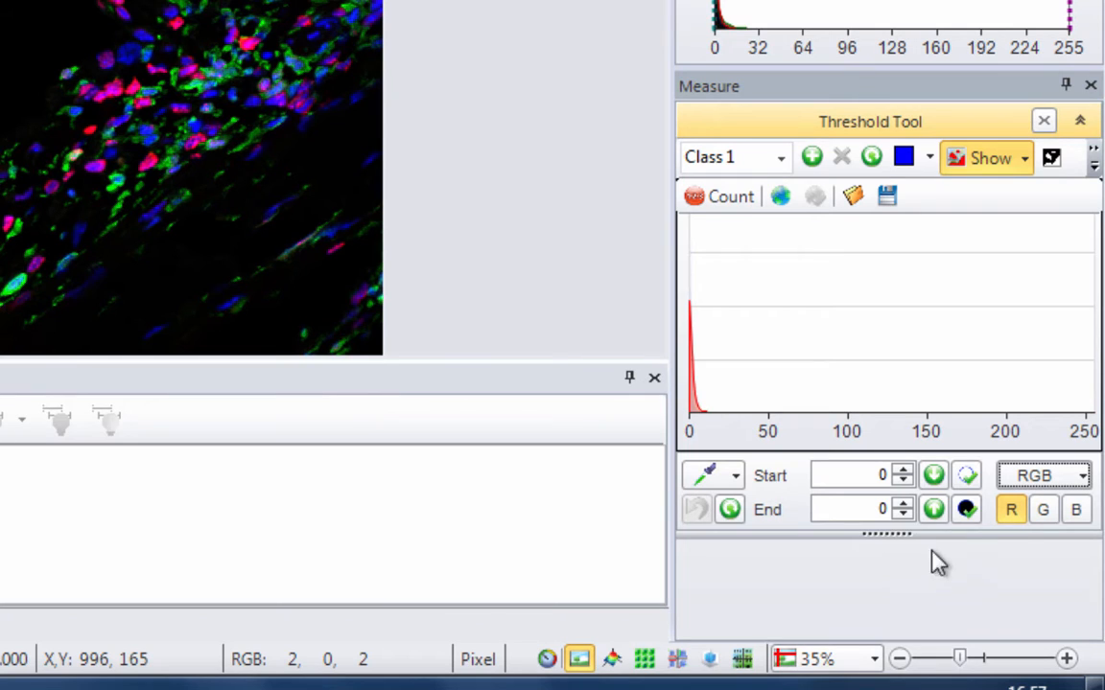
pyautogui.click(1076, 509)
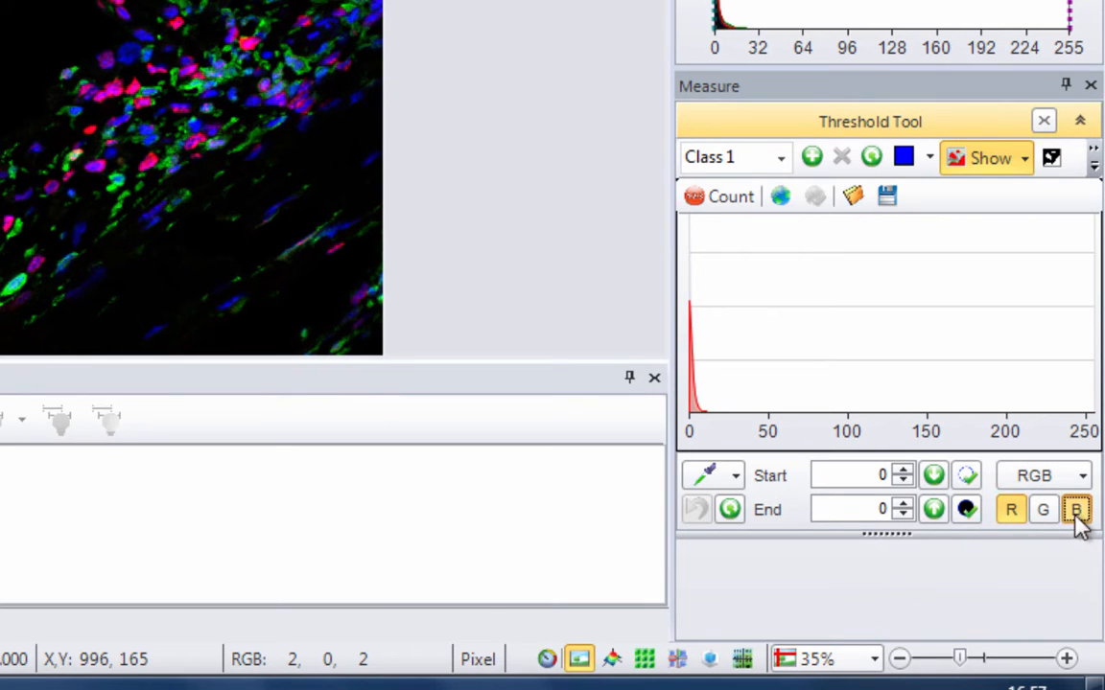
# - Threshold the bright objects in Mono with a range from 44 to 255 and colour the class overlay yellow
pyautogui.click(969, 479)
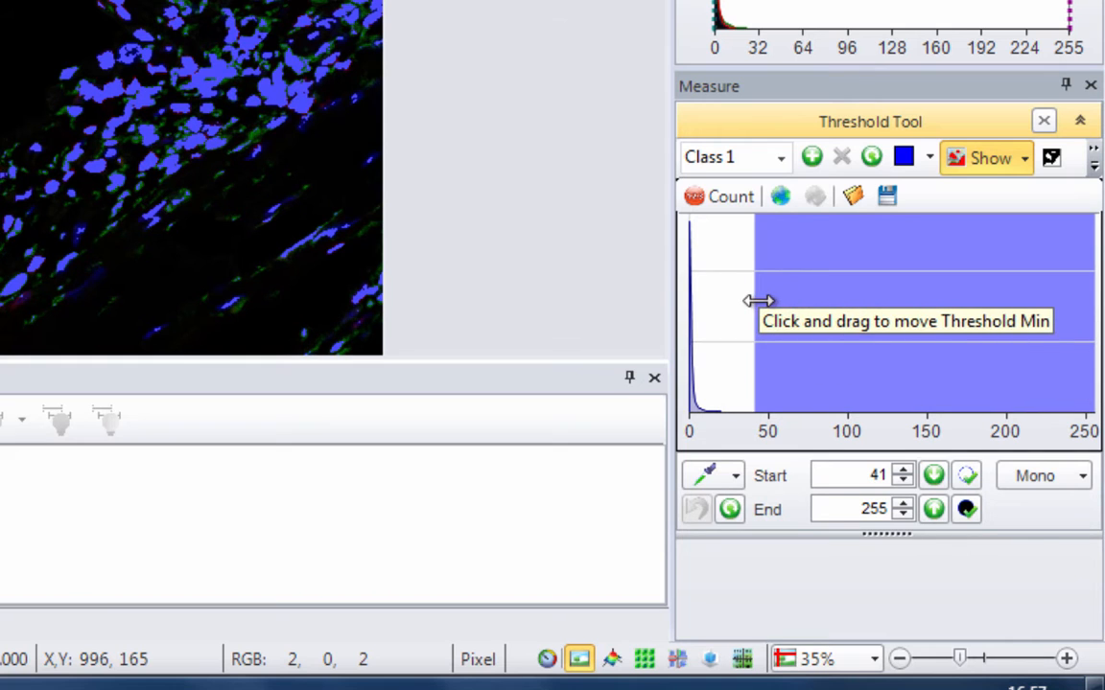
pyautogui.moveTo(757, 301)
pyautogui.mouseDown()
pyautogui.moveTo(720, 320)
pyautogui.moveTo(755, 323)
pyautogui.moveTo(760, 309)
pyautogui.mouseUp()
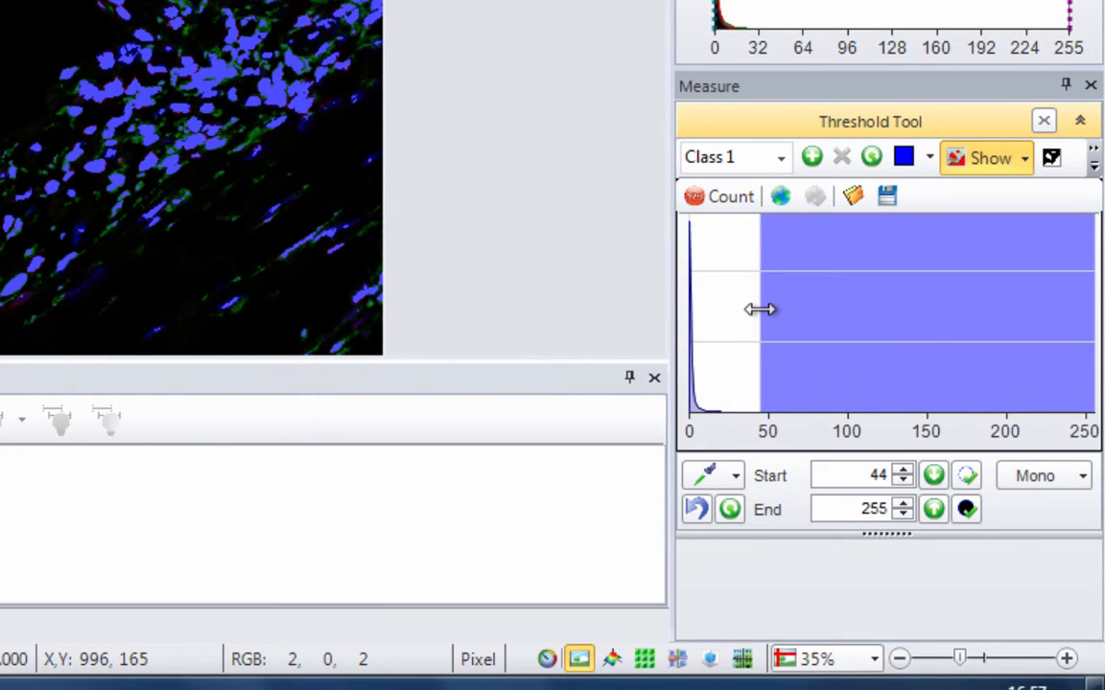
pyautogui.click(934, 159)
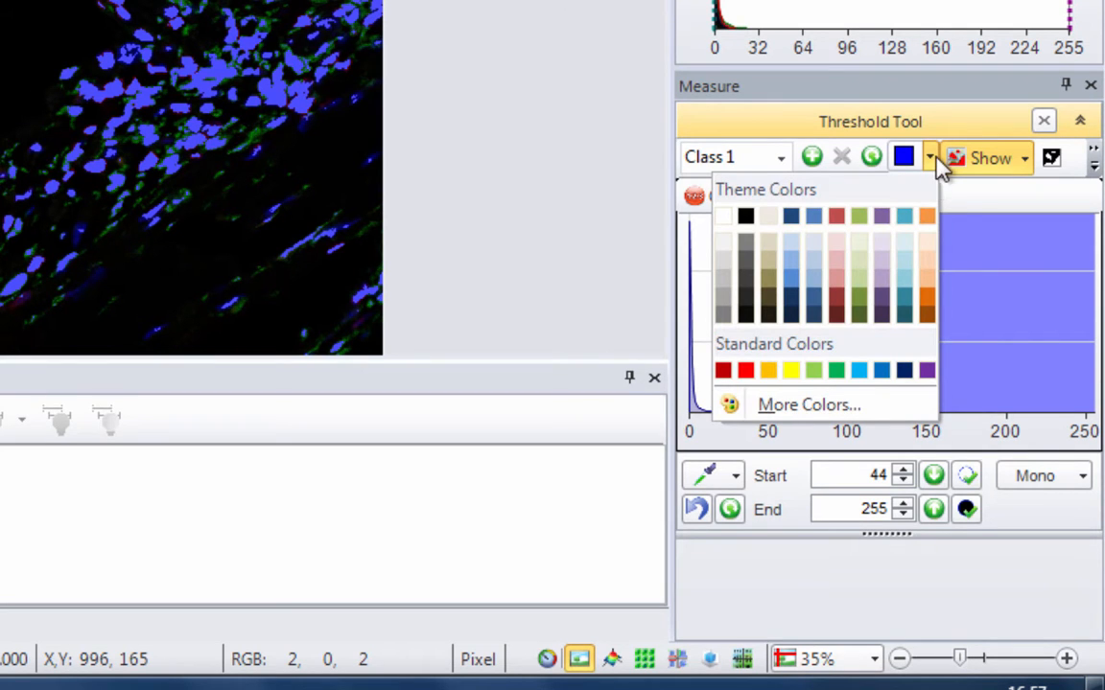
pyautogui.click(790, 372)
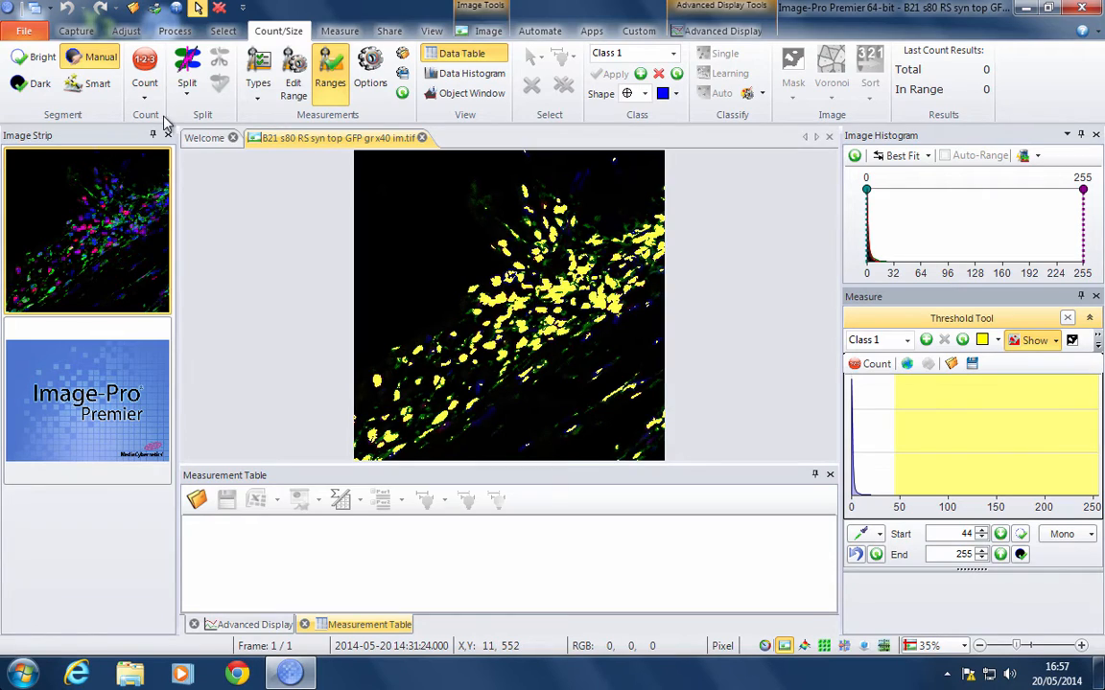
# - Enable splitting objects with the count and count the thresholded objects
pyautogui.click(187, 98)
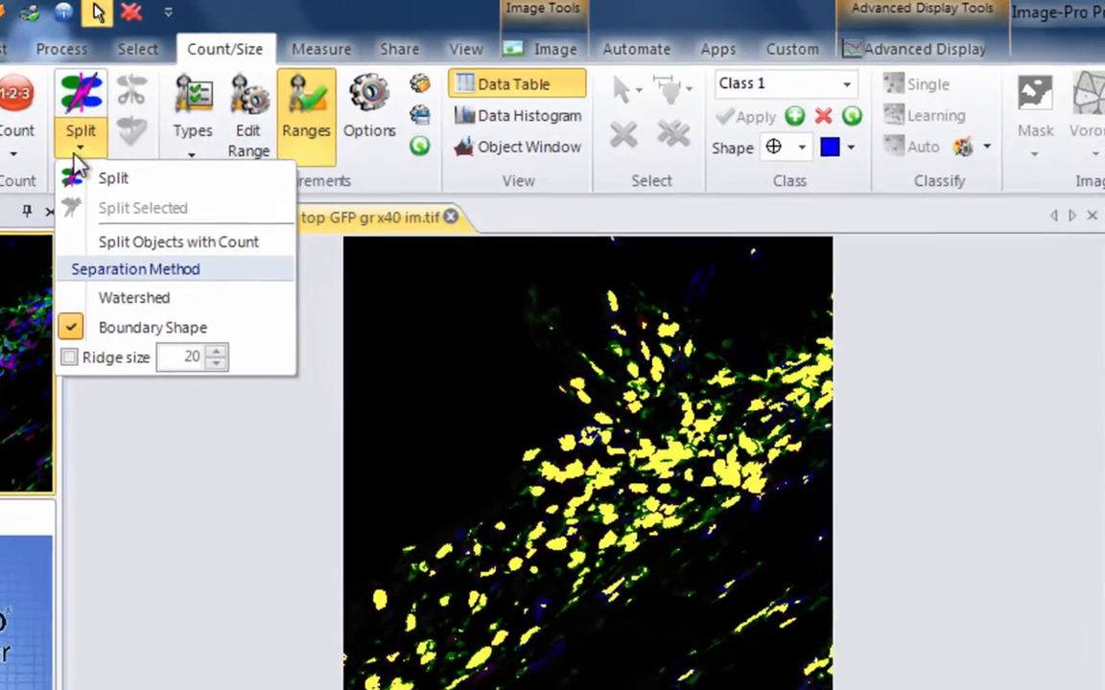
pyautogui.click(109, 250)
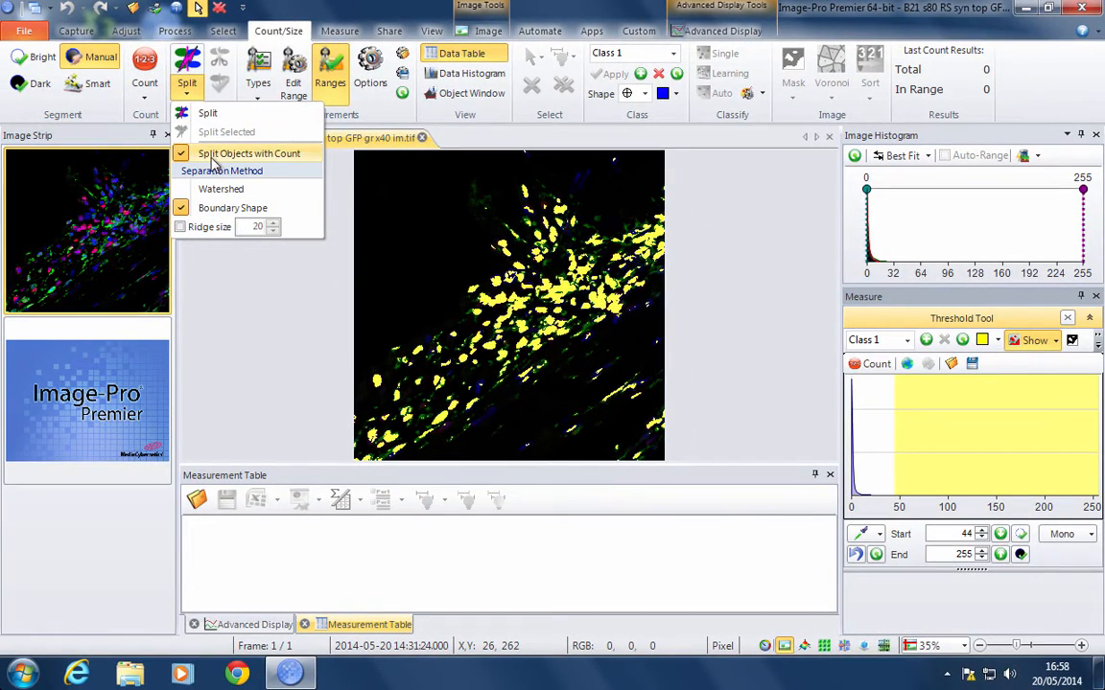
pyautogui.click(146, 61)
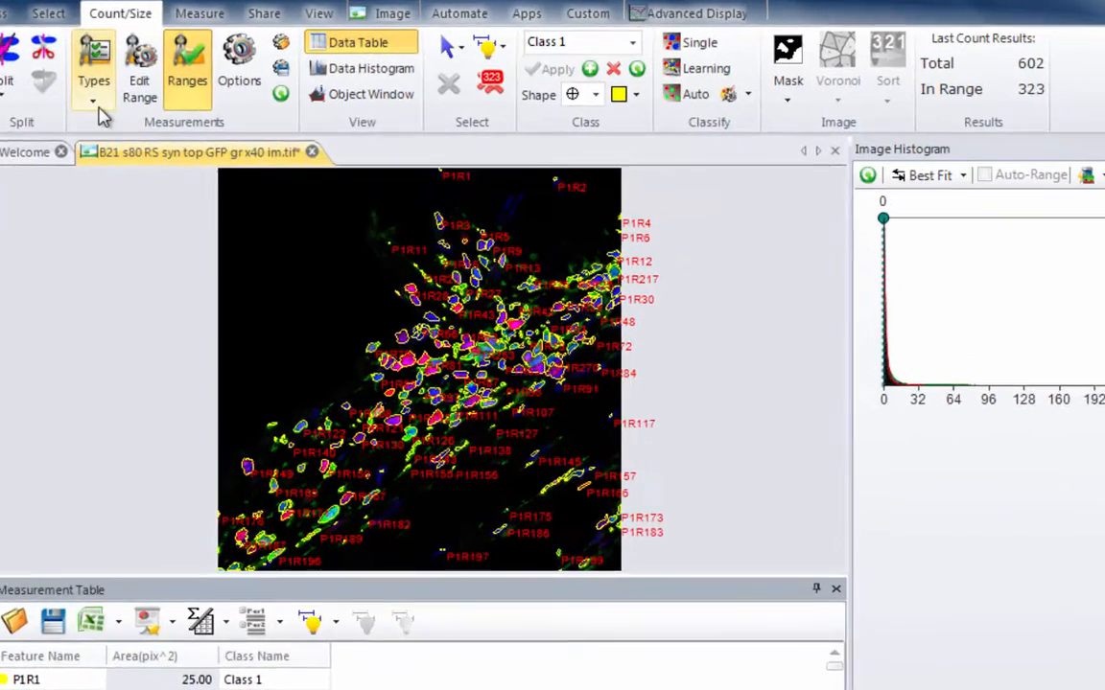
# - Add the region measurements Intensity Red and Intensity Green to the selected measurements and recount the objects
pyautogui.click(94, 91)
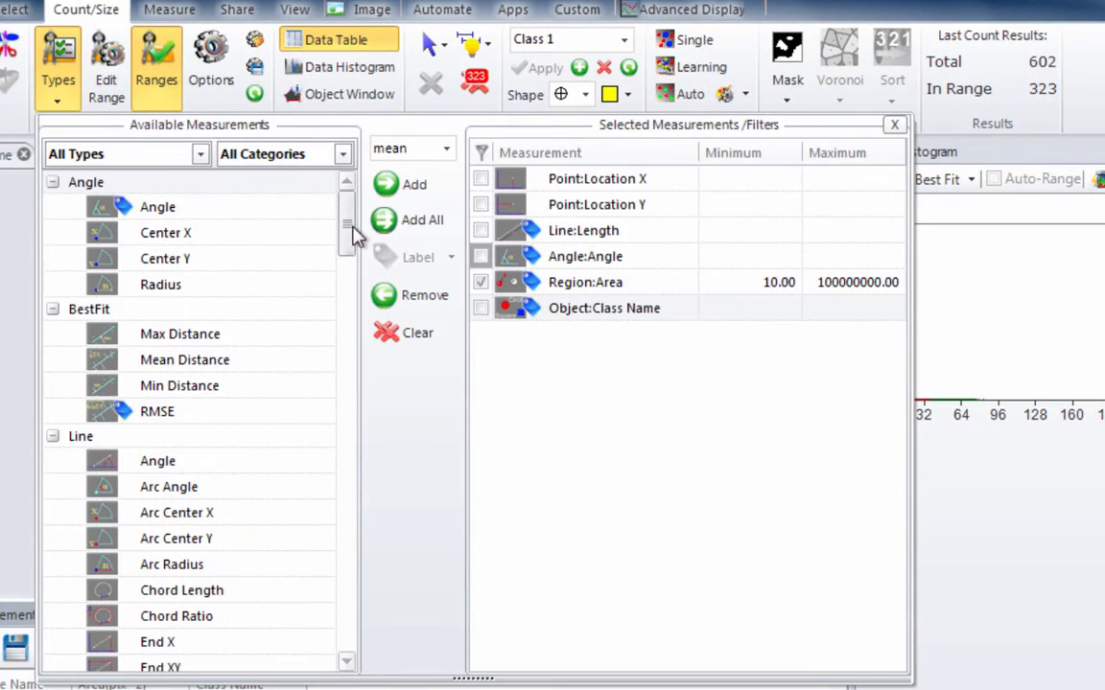
pyautogui.moveTo(352, 235); pyautogui.dragTo(350, 547)
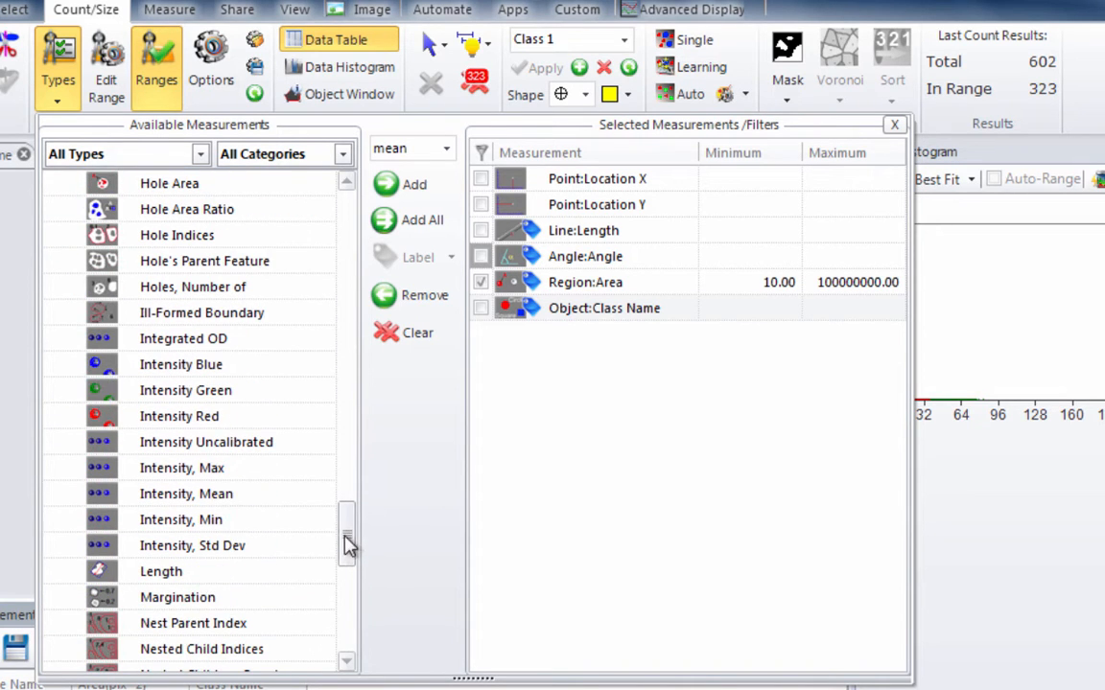
pyautogui.doubleClick(215, 418)
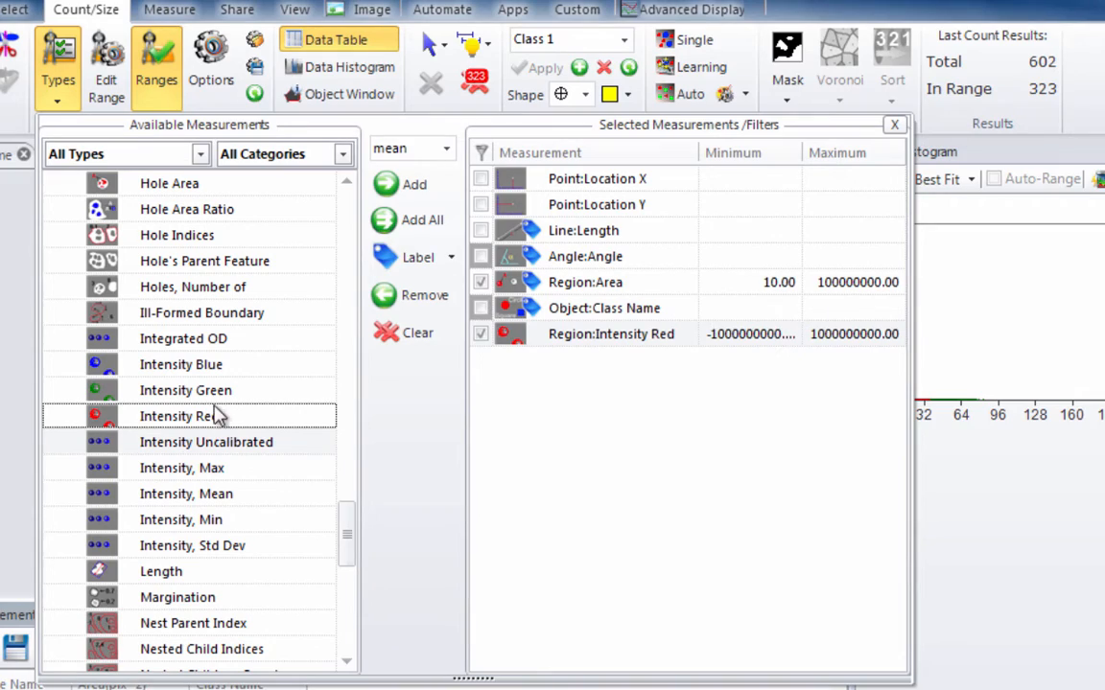
pyautogui.doubleClick(213, 393)
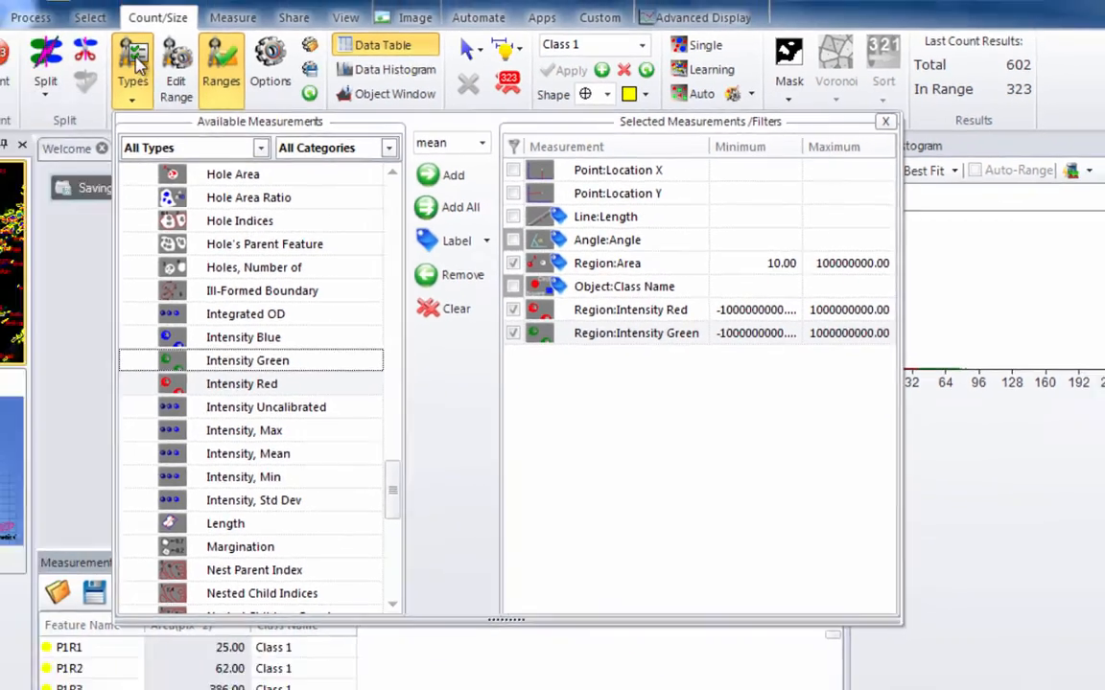
pyautogui.click(139, 63)
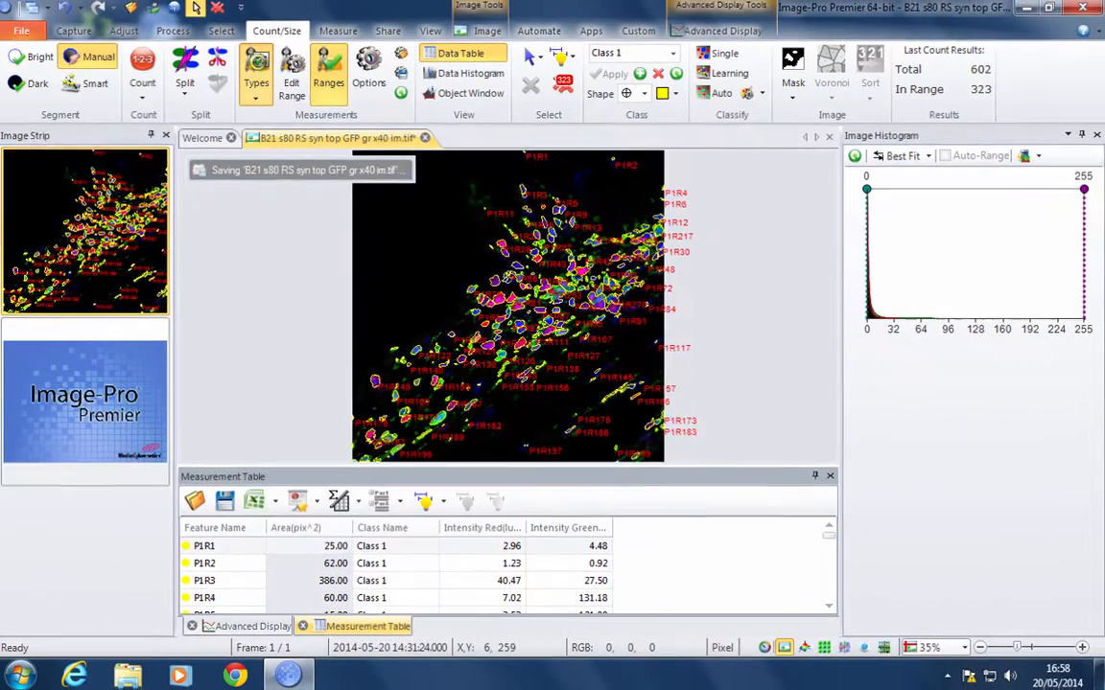
# - Examine the red and green intensity values of two red cells and green cell P1R174 in the measurement table
pyautogui.click(491, 353)
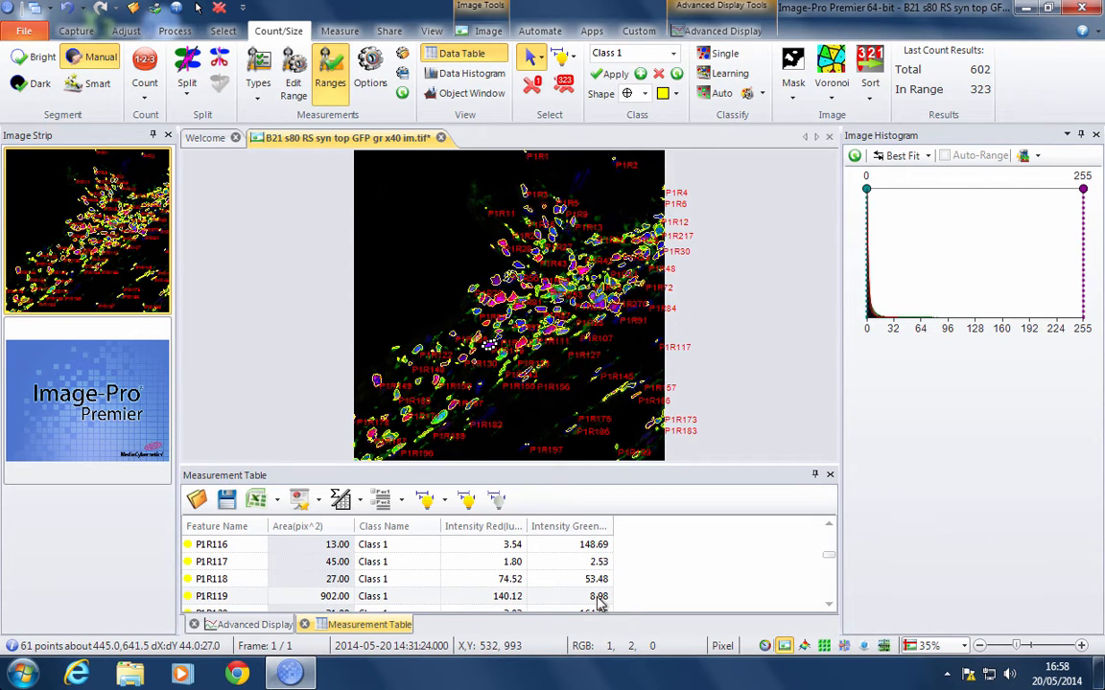
pyautogui.click(525, 344)
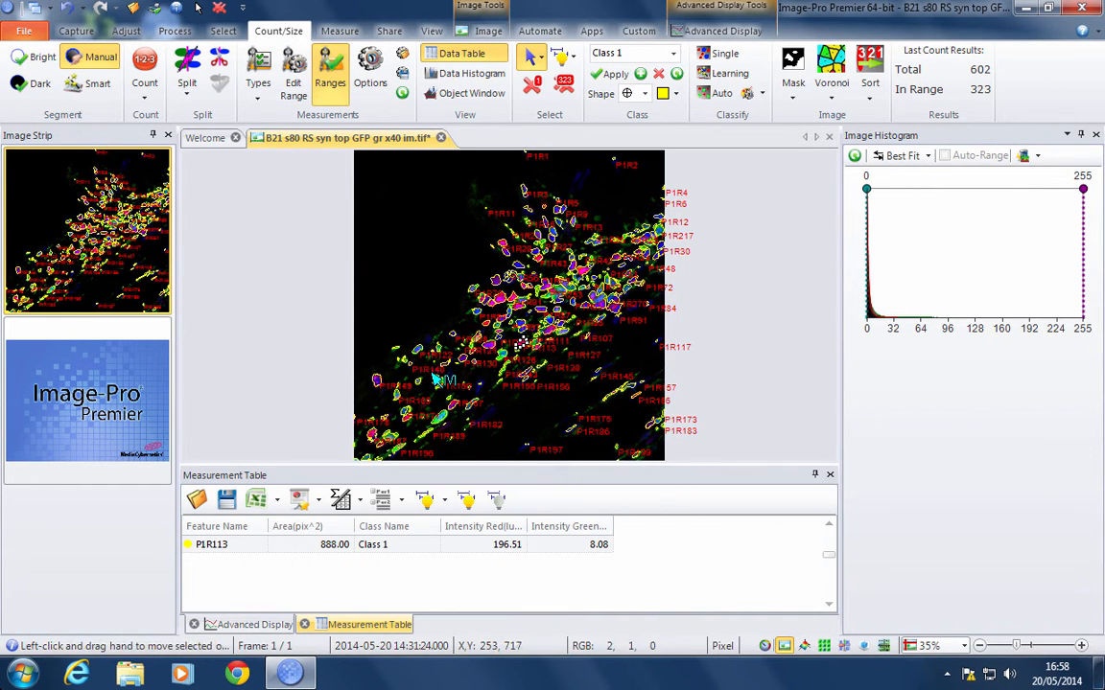
pyautogui.click(442, 420)
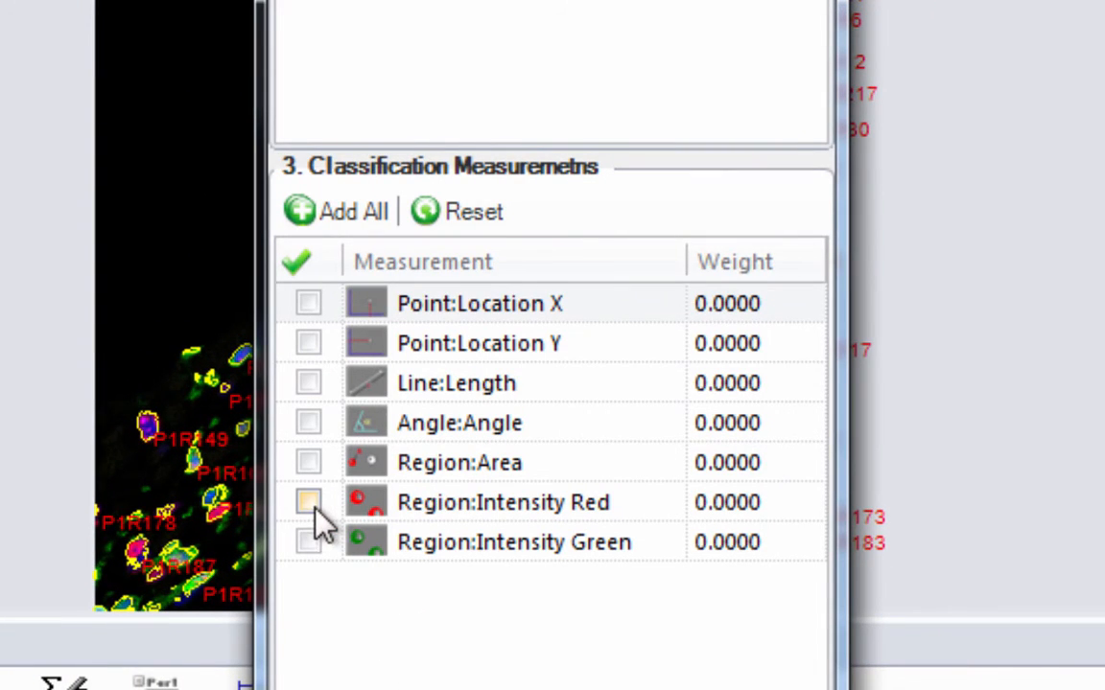
# - Set Region Intensity Red and Region Intensity Green as the learning classification measurements and add a class named DblNeg
pyautogui.click(310, 504)
pyautogui.click(311, 543)
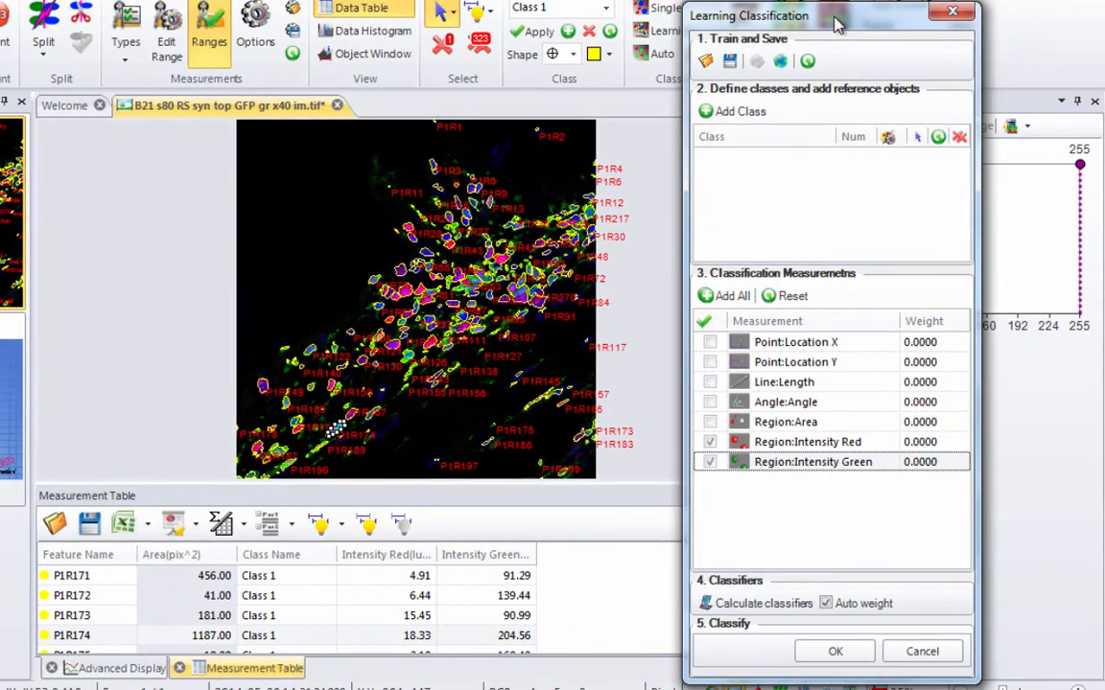
pyautogui.click(712, 111)
pyautogui.doubleClick(736, 159)
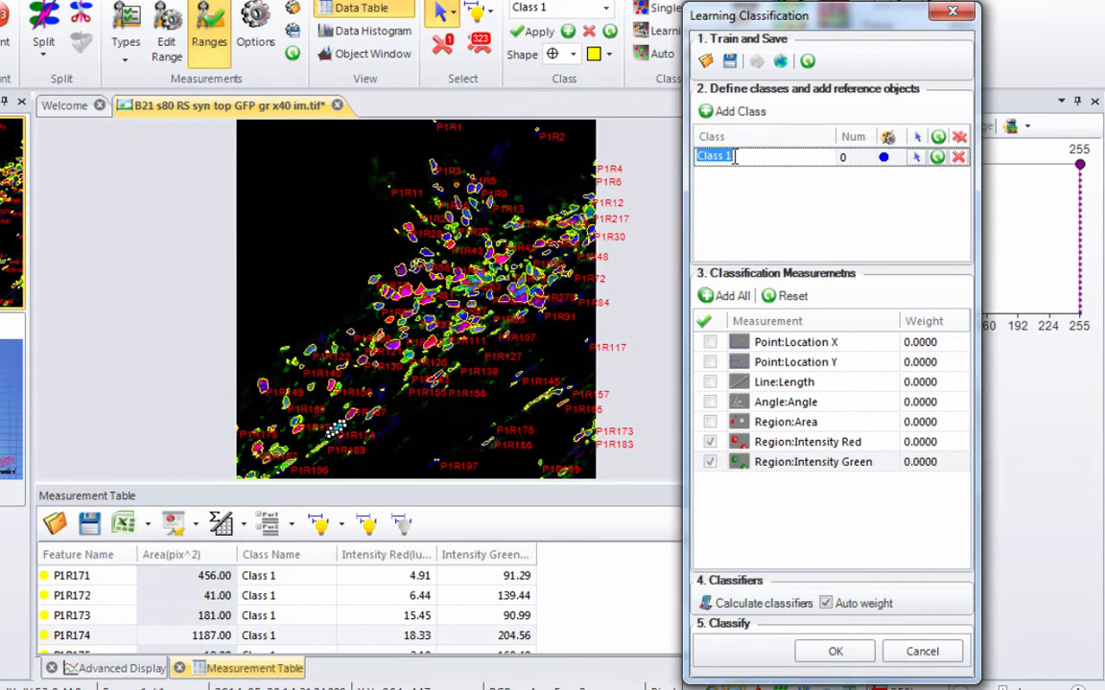
pyautogui.write('DblNeg')
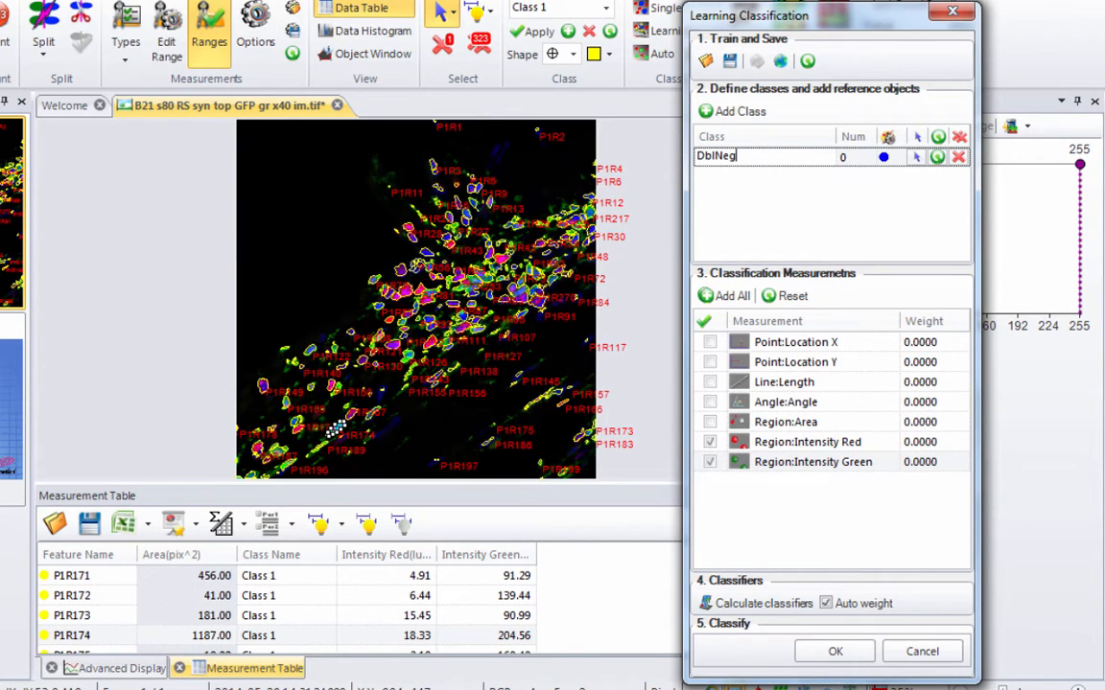
# - Assign two blue-only nuclei in the upper middle of the image as reference objects for DblNeg
pyautogui.click(913, 159)
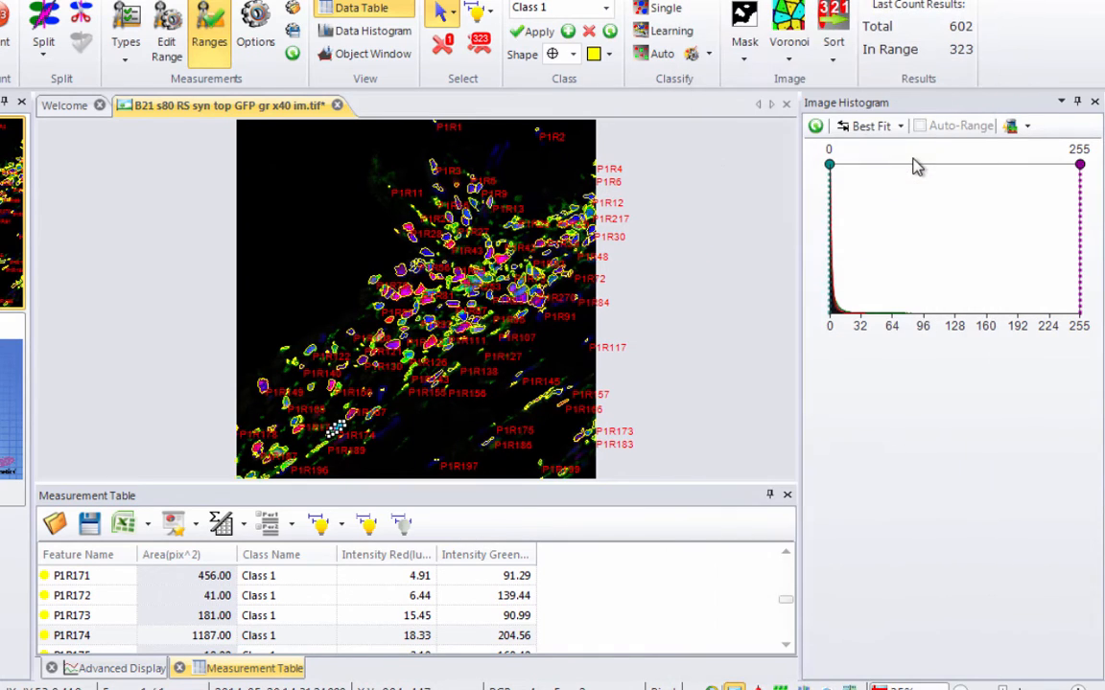
pyautogui.click(428, 252)
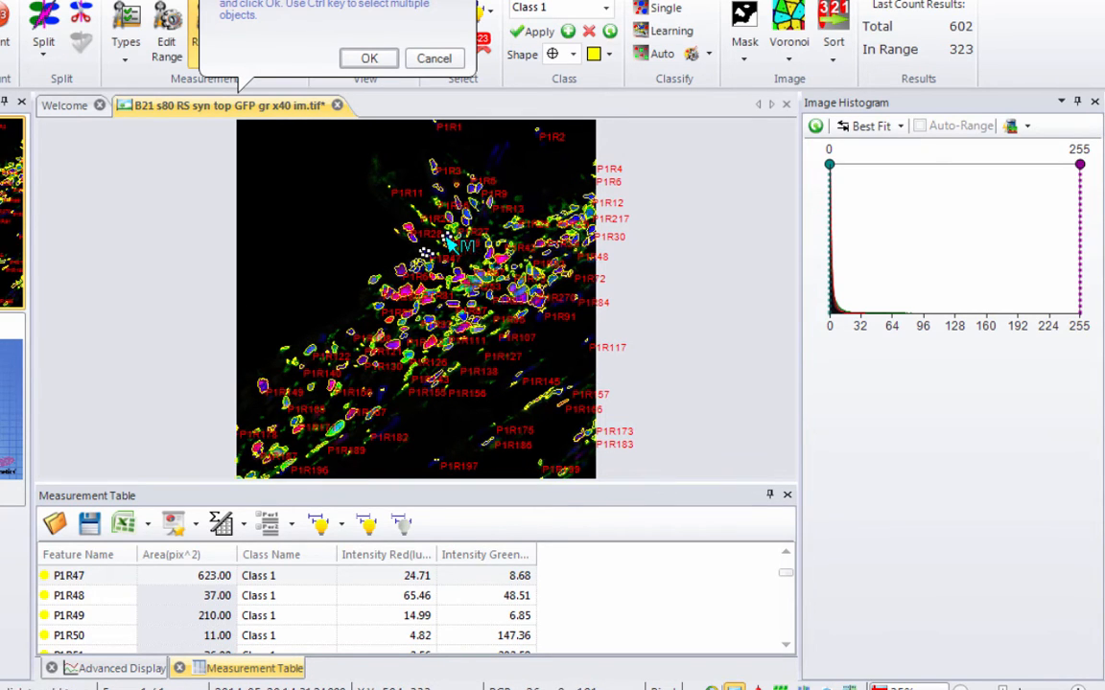
pyautogui.click(369, 58)
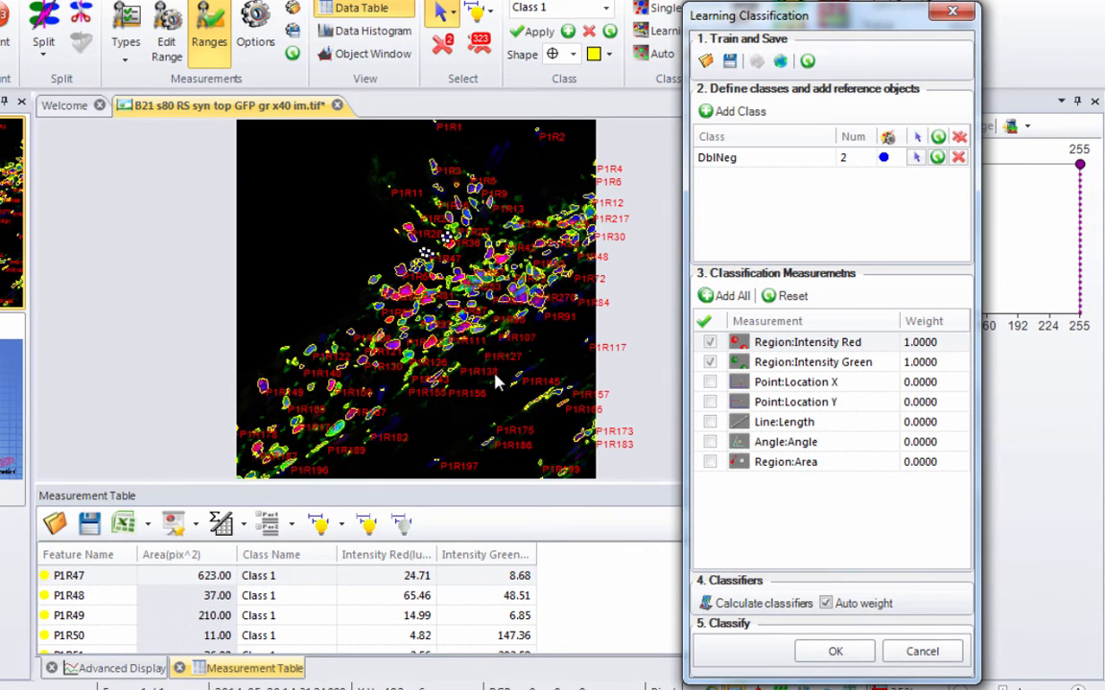
# - Add a class named GreenPos and assign the green cells P1R174 and P1R126 as its reference objects
pyautogui.click(740, 111)
pyautogui.doubleClick(736, 176)
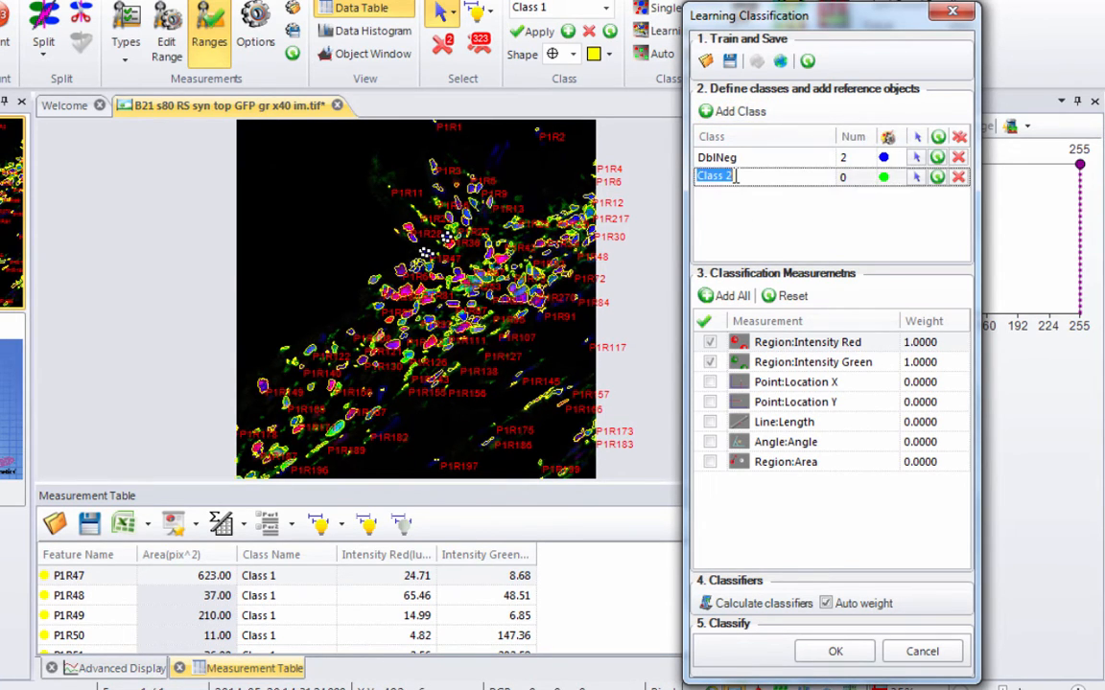
pyautogui.write('GreenPos')
pyautogui.click(916, 178)
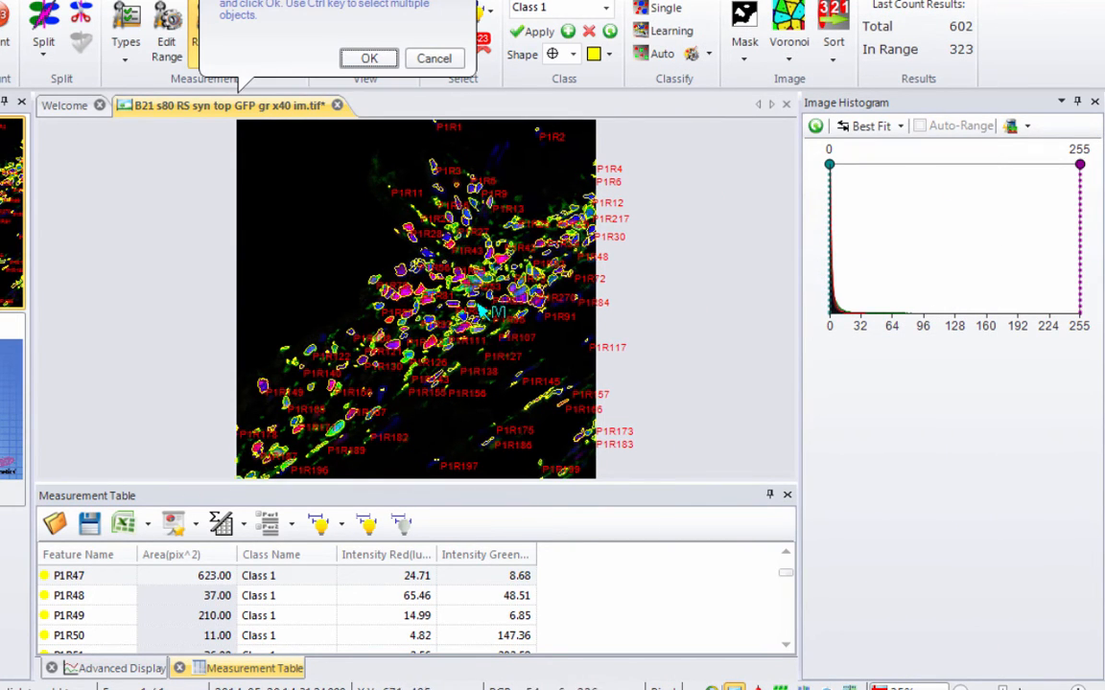
pyautogui.click(339, 429)
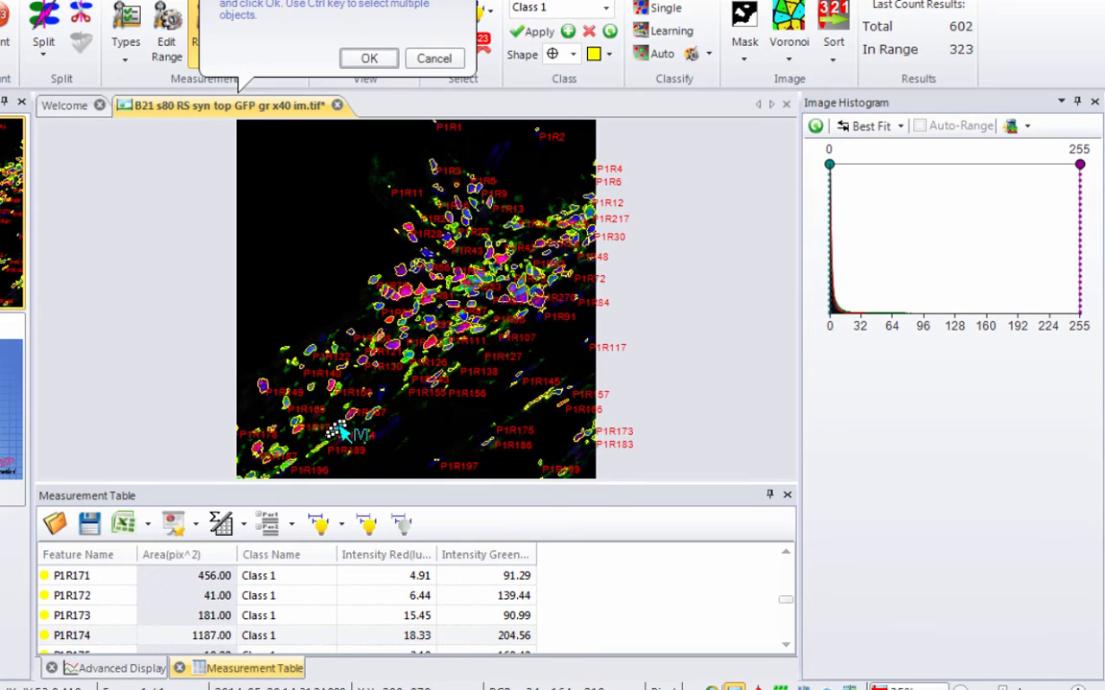
pyautogui.scroll(2, 341, 436)
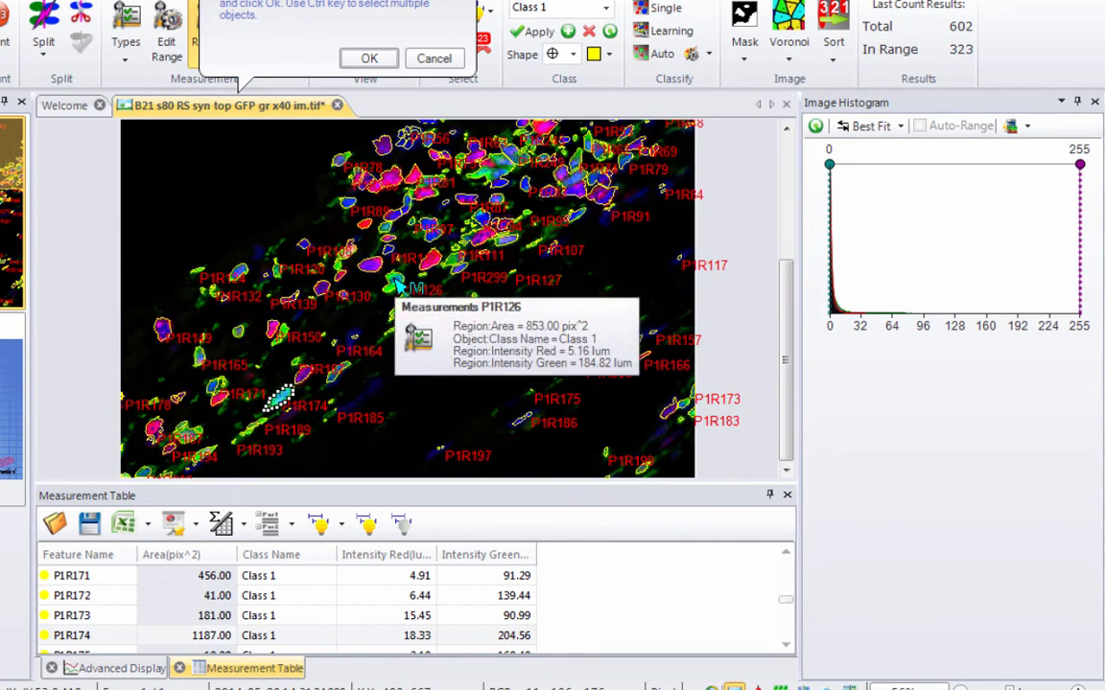
pyautogui.keyDown('ctrl'); pyautogui.click(394, 281); pyautogui.keyUp('ctrl')
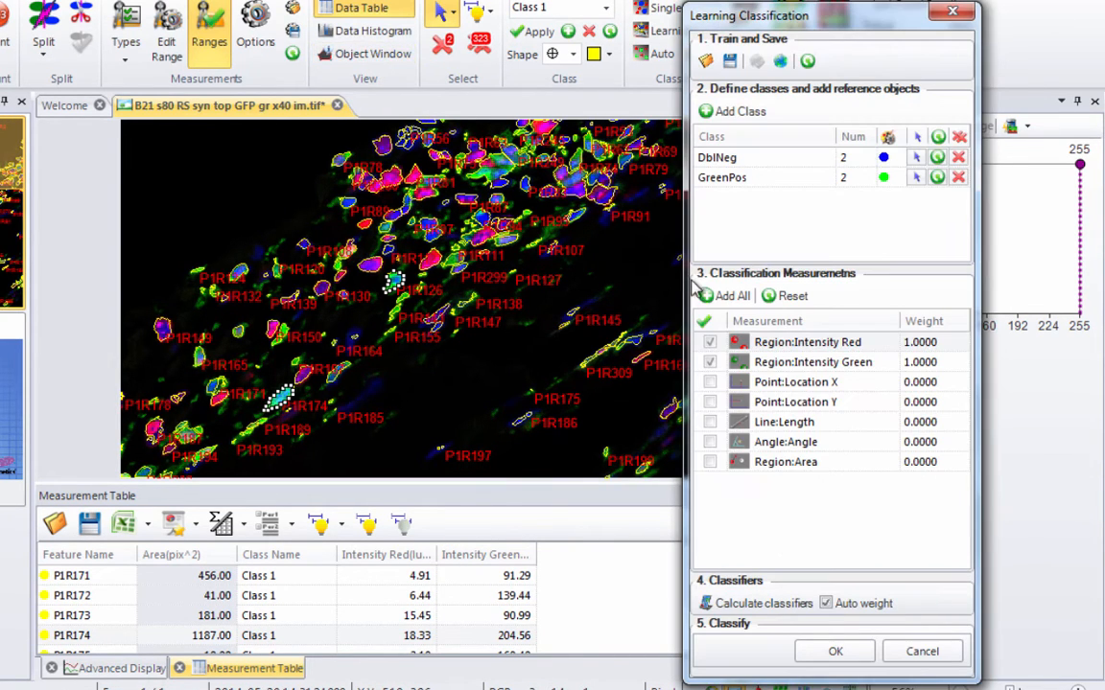
# - Add a class named RedPos and assign the red cell P1R272 and a red cell beside P1R81 as its reference objects
pyautogui.click(734, 111)
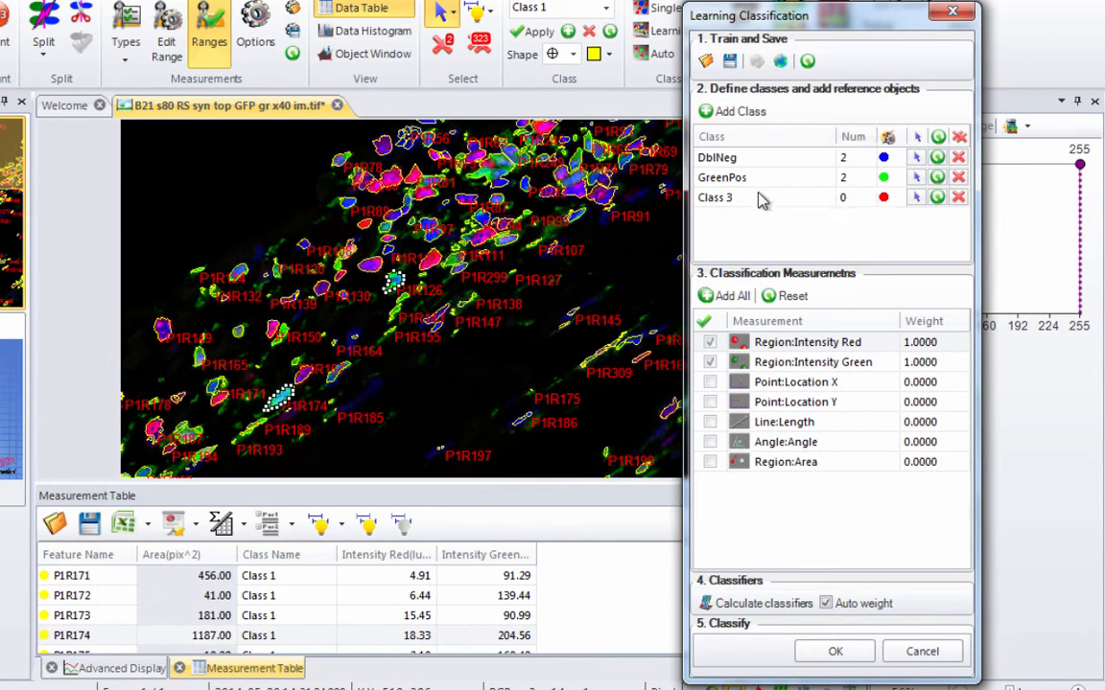
pyautogui.click(747, 196)
pyautogui.write('RedPos')
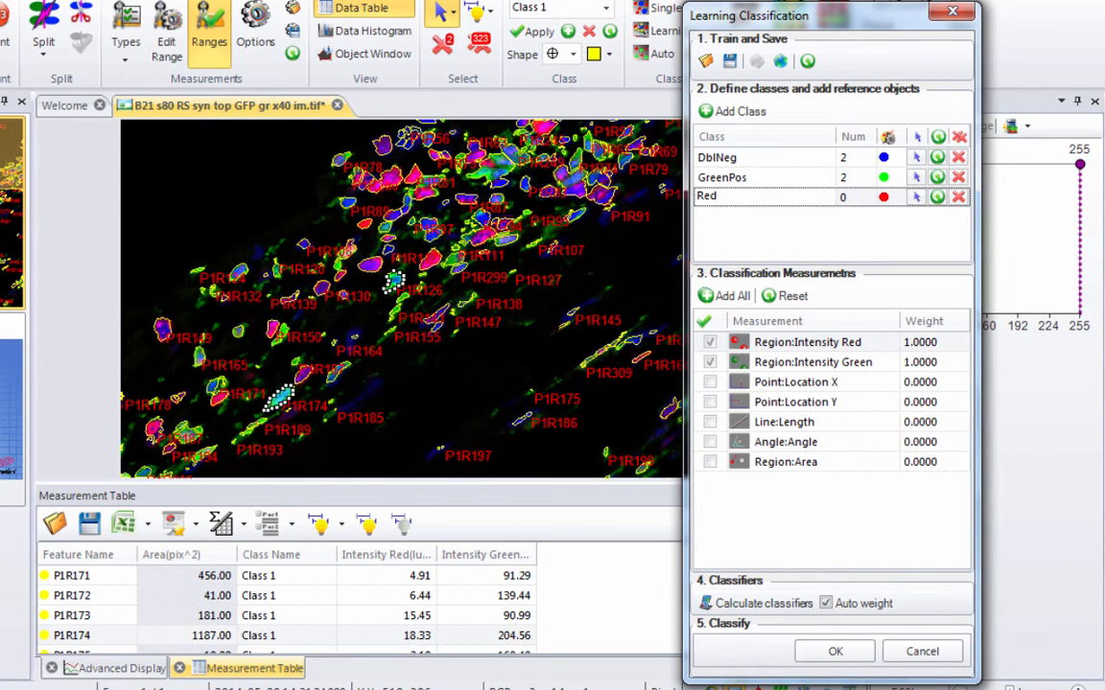
pyautogui.click(916, 196)
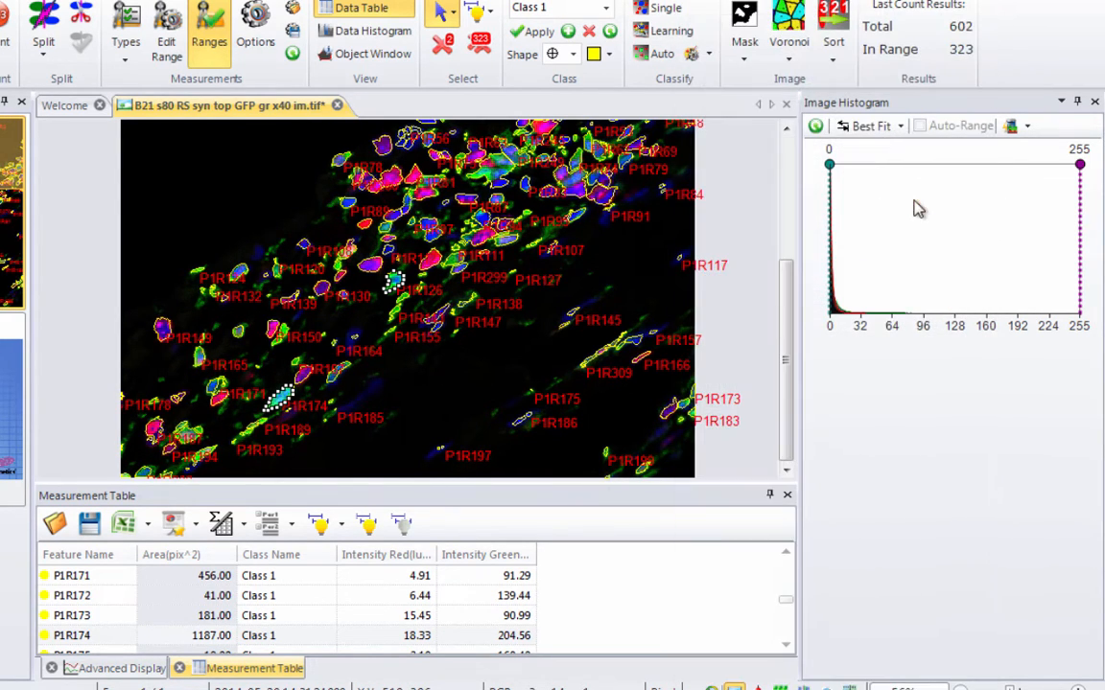
pyautogui.click(604, 196)
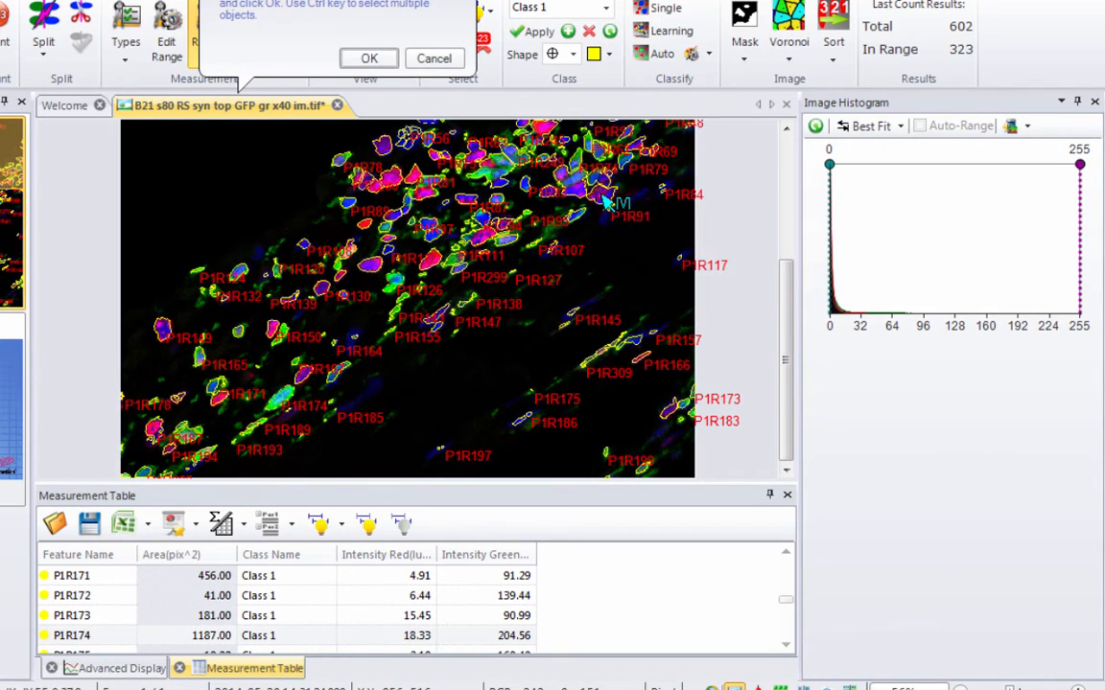
pyautogui.keyDown('ctrl'); pyautogui.click(390, 177); pyautogui.keyUp('ctrl')
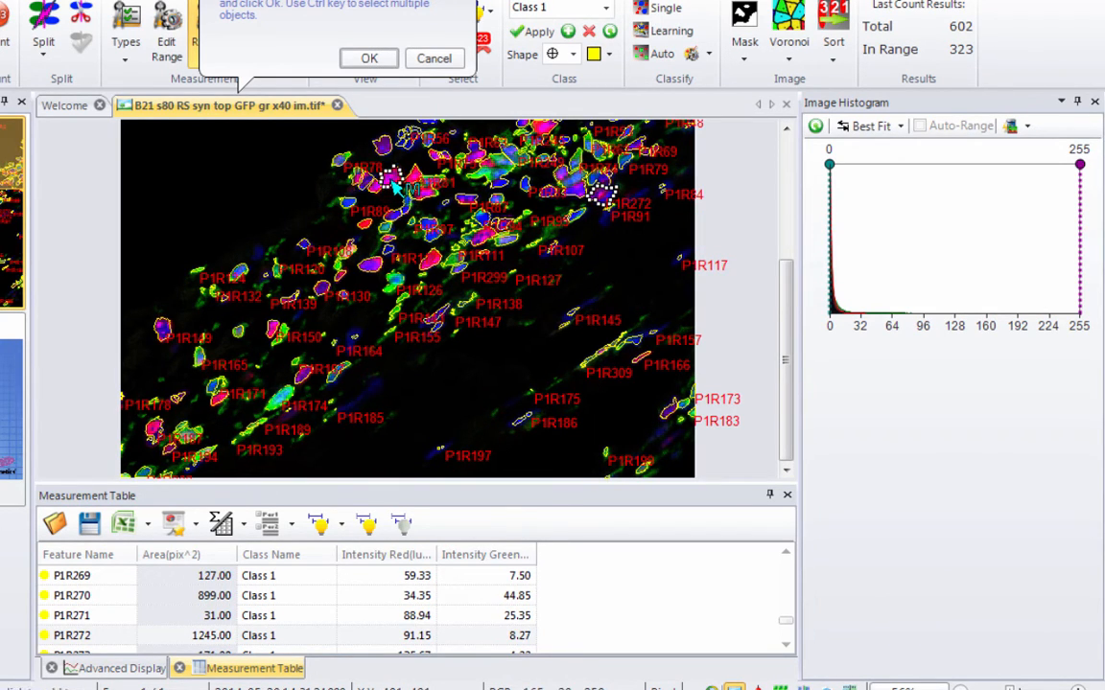
pyautogui.click(374, 60)
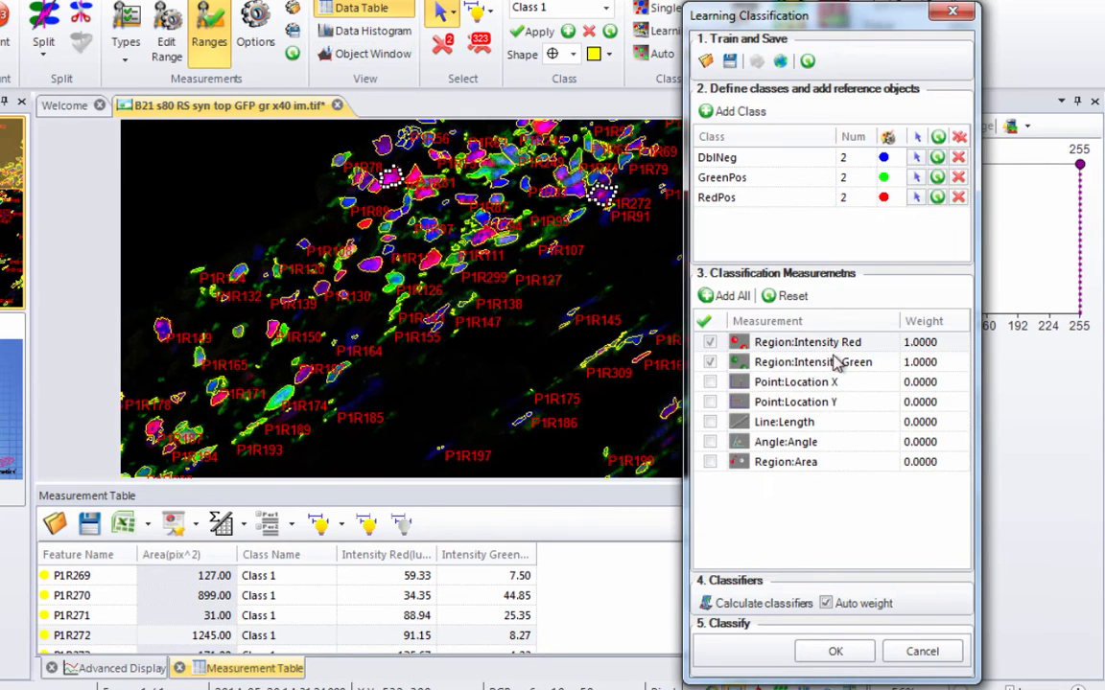
# - Classify the nuclei with the three trained classes and group the measurement table by Class Name to show the per-class counts
pyautogui.click(835, 654)
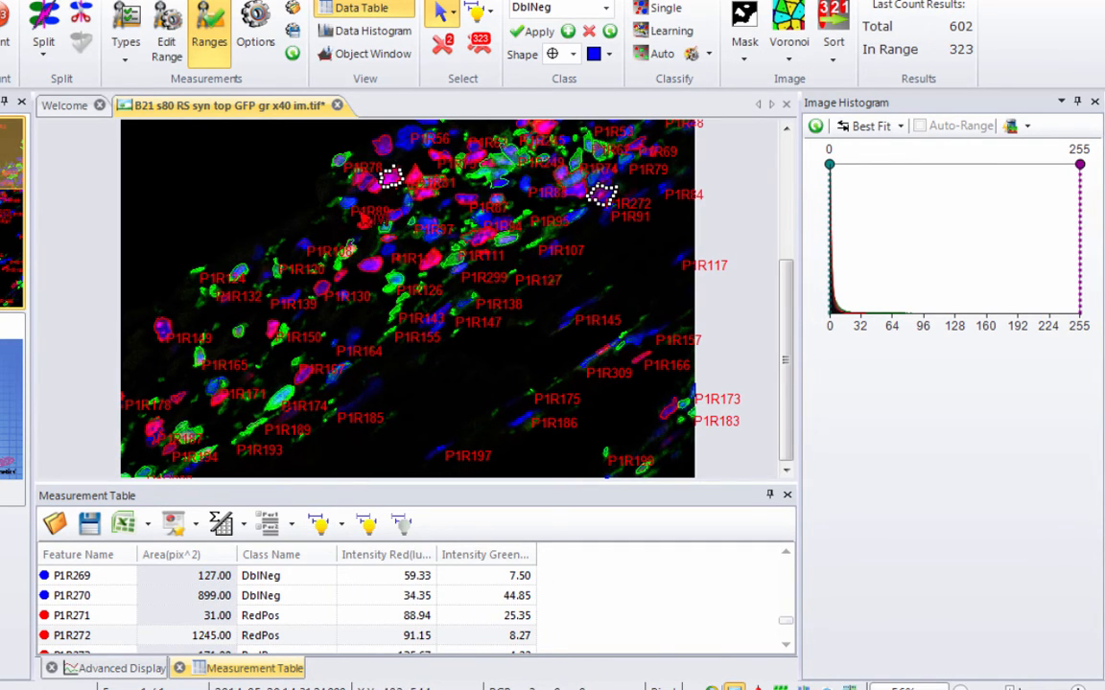
pyautogui.moveTo(355, 212)
pyautogui.click(270, 527)
pyautogui.moveTo(271, 589); pyautogui.dragTo(82, 559)
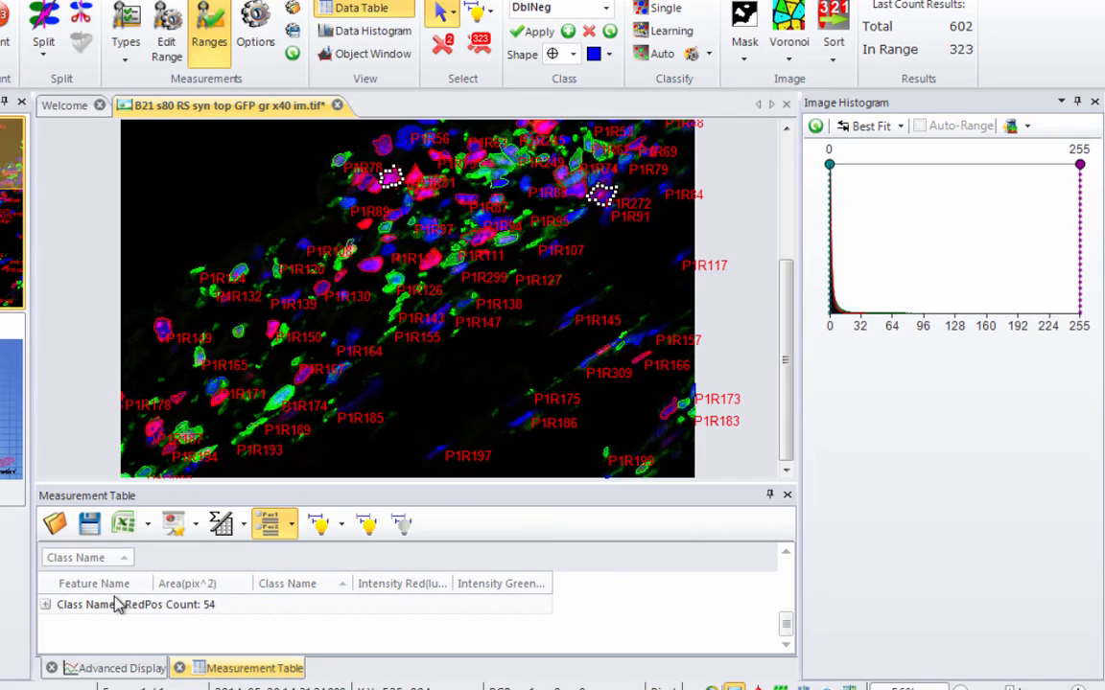
pyautogui.moveTo(314, 590); pyautogui.dragTo(346, 601)
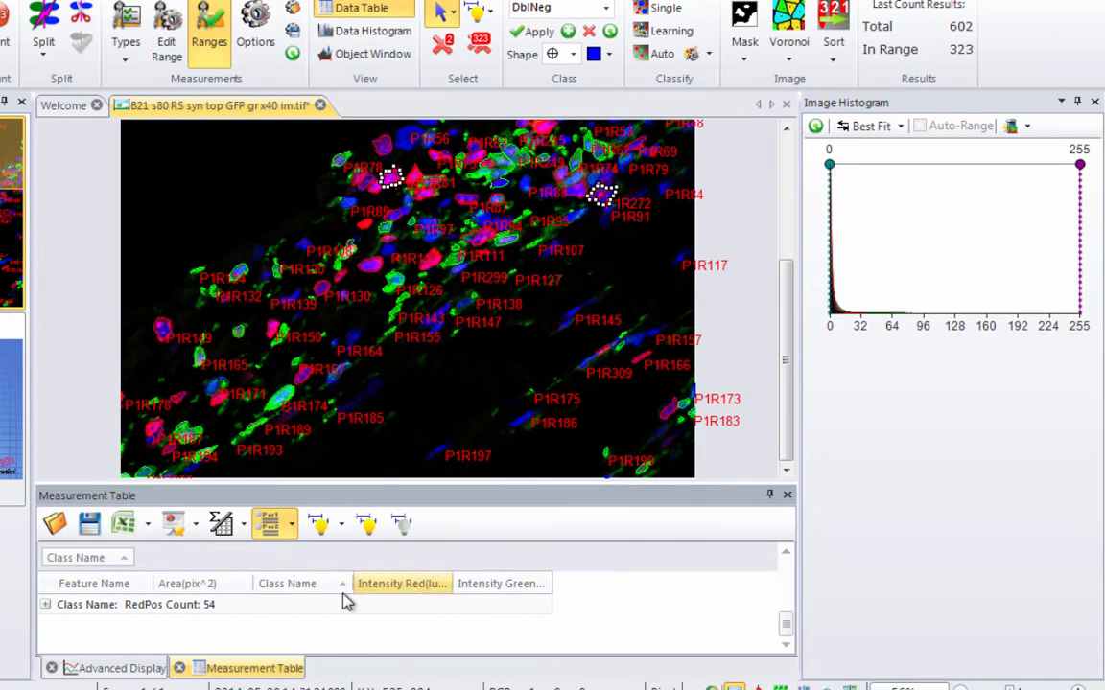
pyautogui.click(786, 555)
pyautogui.click(786, 555)
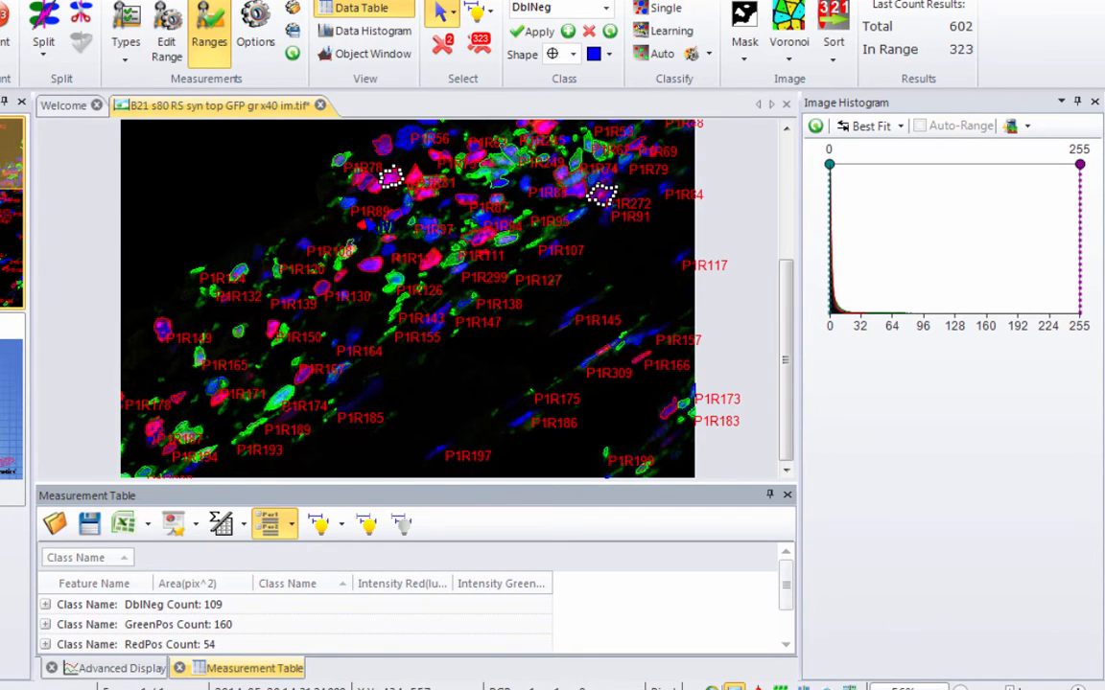
# - Raise the minimum Region Area of the measurement range to 270.73 and apply the filter on close
pyautogui.click(167, 61)
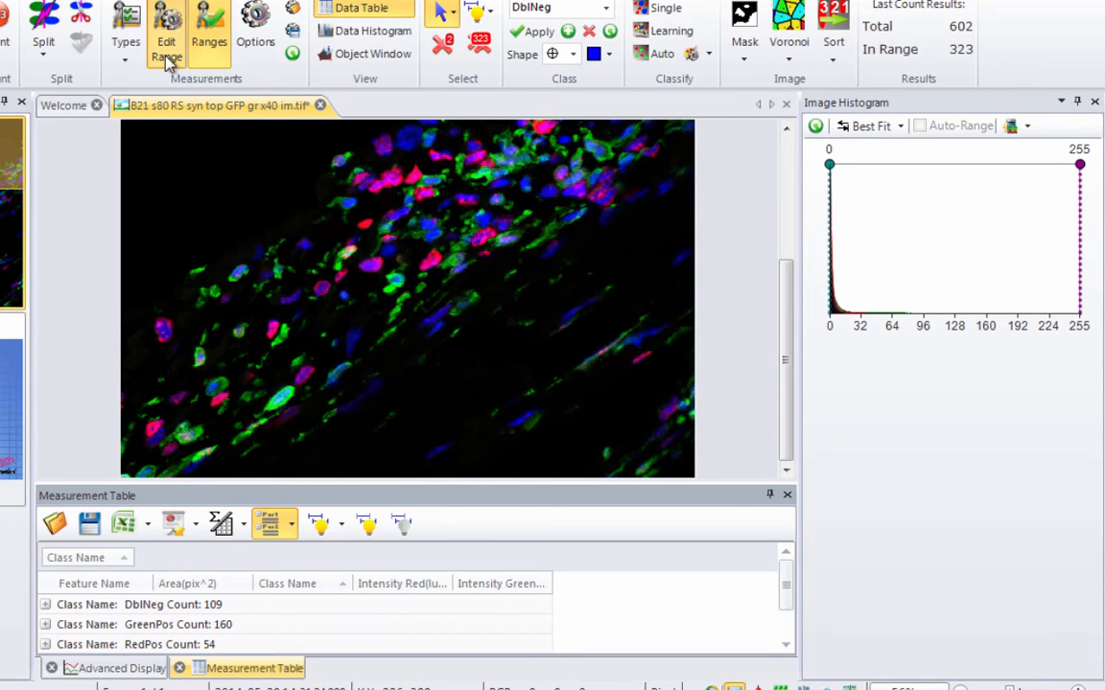
pyautogui.moveTo(422, 187); pyautogui.dragTo(747, 264)
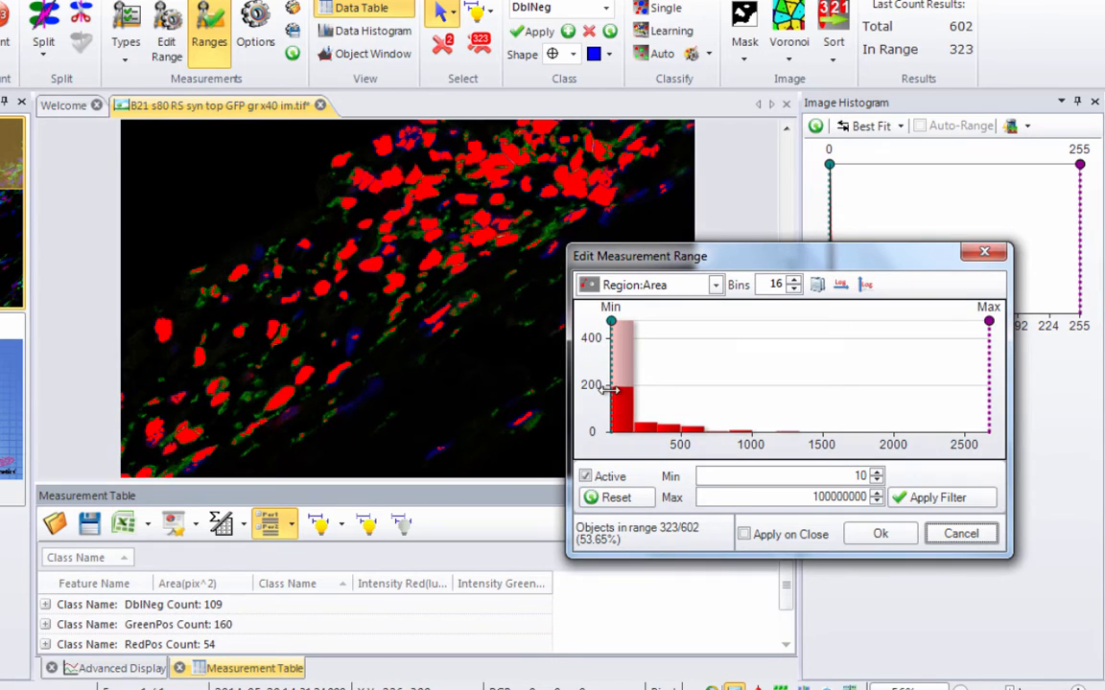
pyautogui.moveTo(611, 388)
pyautogui.mouseDown()
pyautogui.moveTo(662, 390)
pyautogui.moveTo(648, 393)
pyautogui.mouseUp()
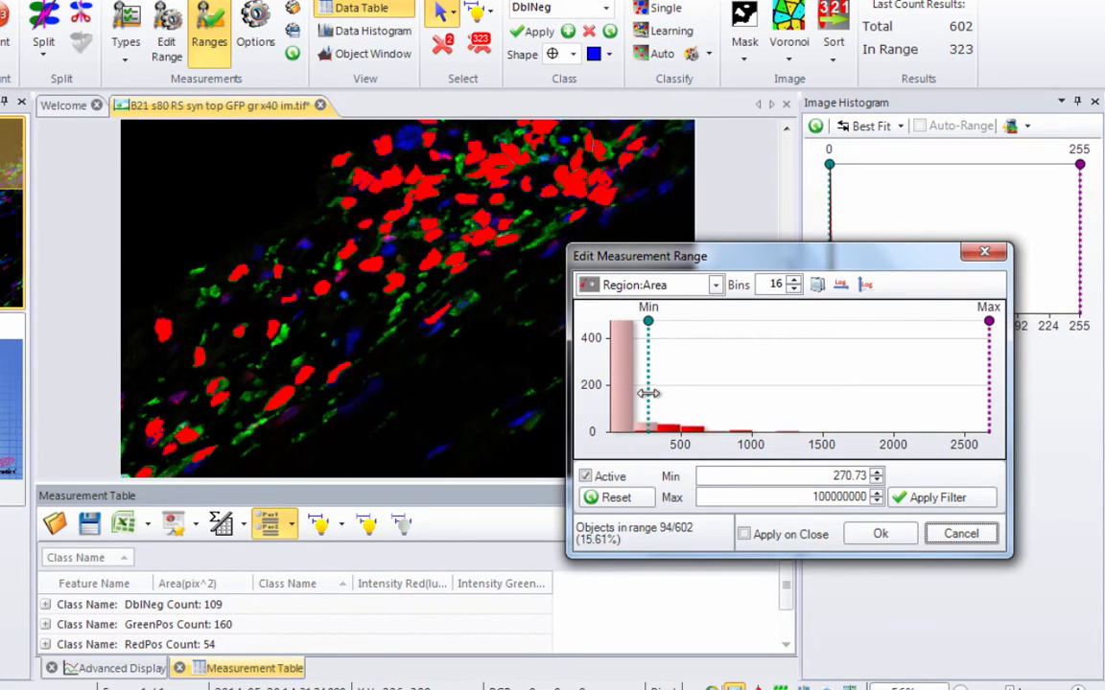
pyautogui.click(881, 535)
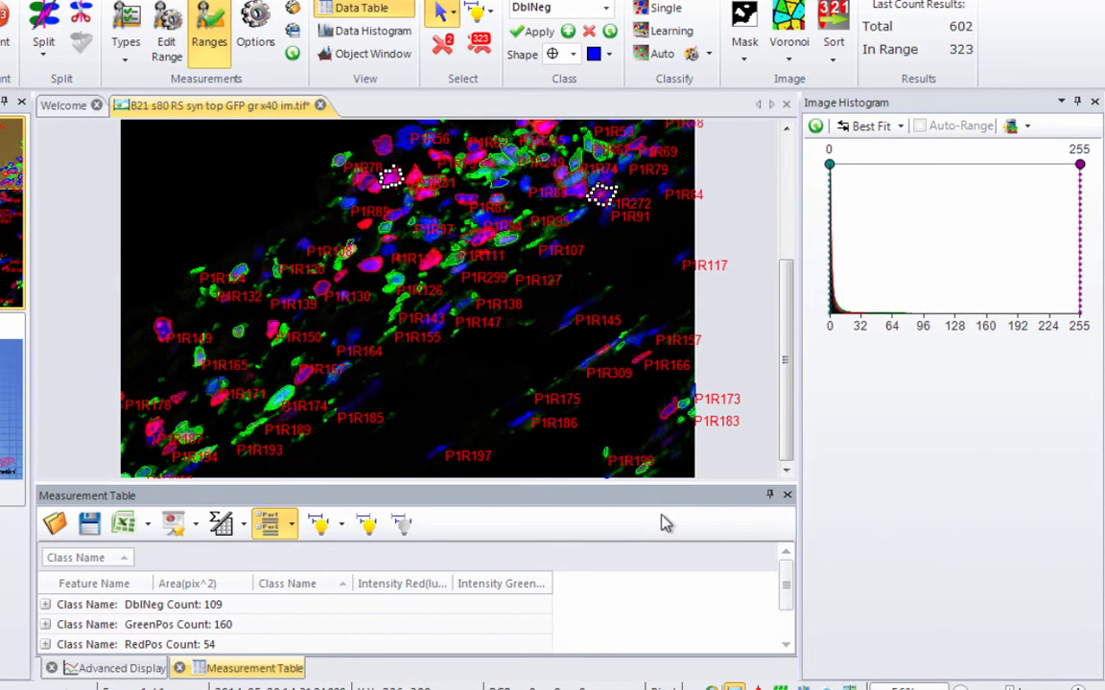
pyautogui.click(166, 41)
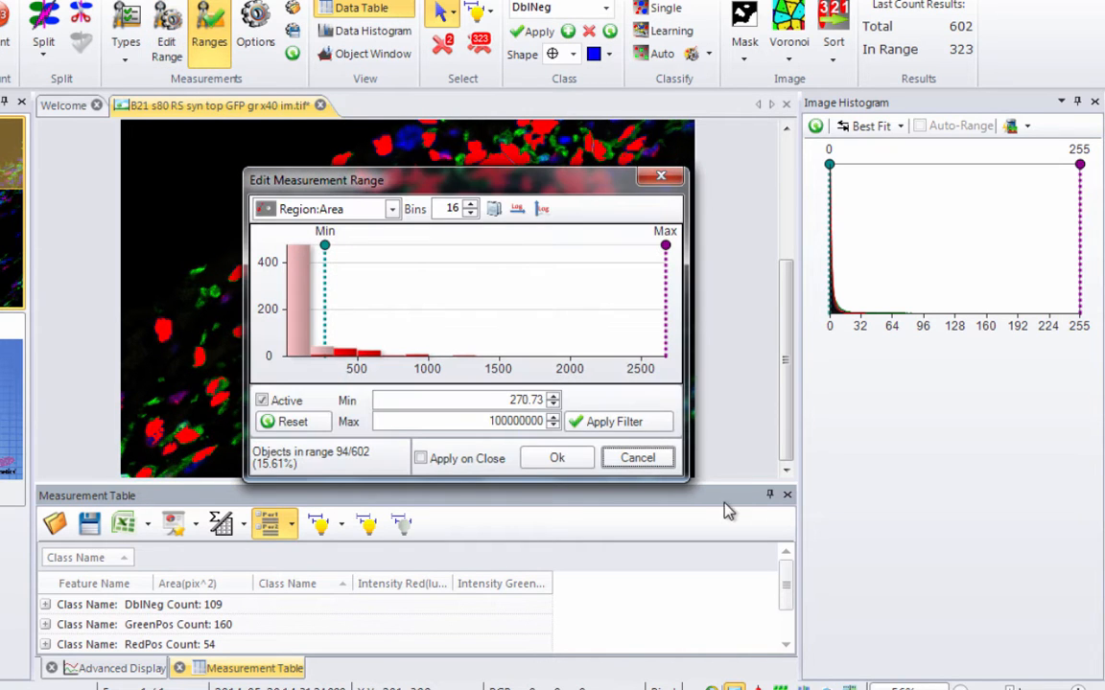
pyautogui.click(447, 462)
pyautogui.click(557, 459)
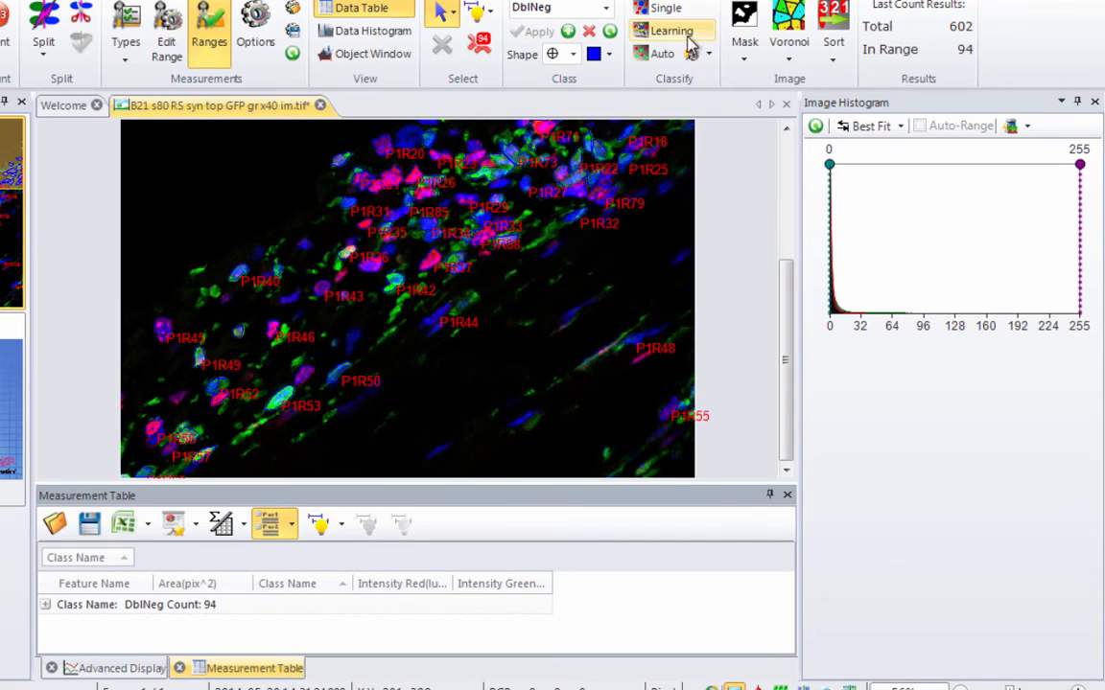
# - Return to the learning classification and assign the red cells beside P1R26 and P1R37 as new reference objects
pyautogui.click(686, 36)
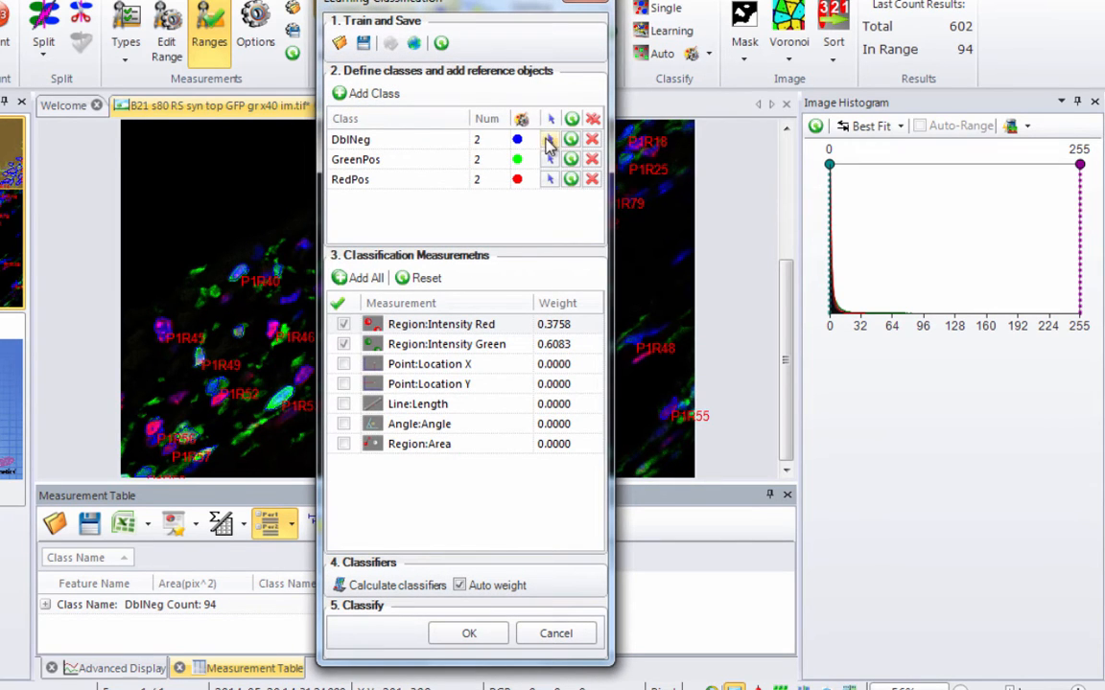
pyautogui.click(473, 632)
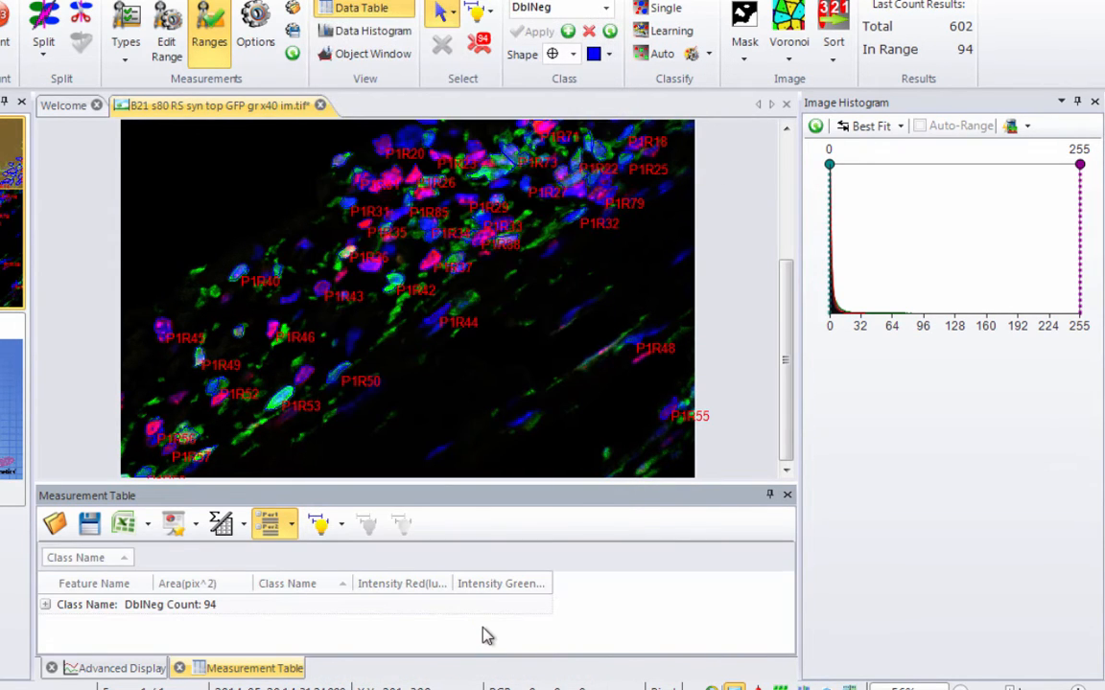
pyautogui.click(685, 32)
pyautogui.moveTo(415, 2); pyautogui.dragTo(816, 54)
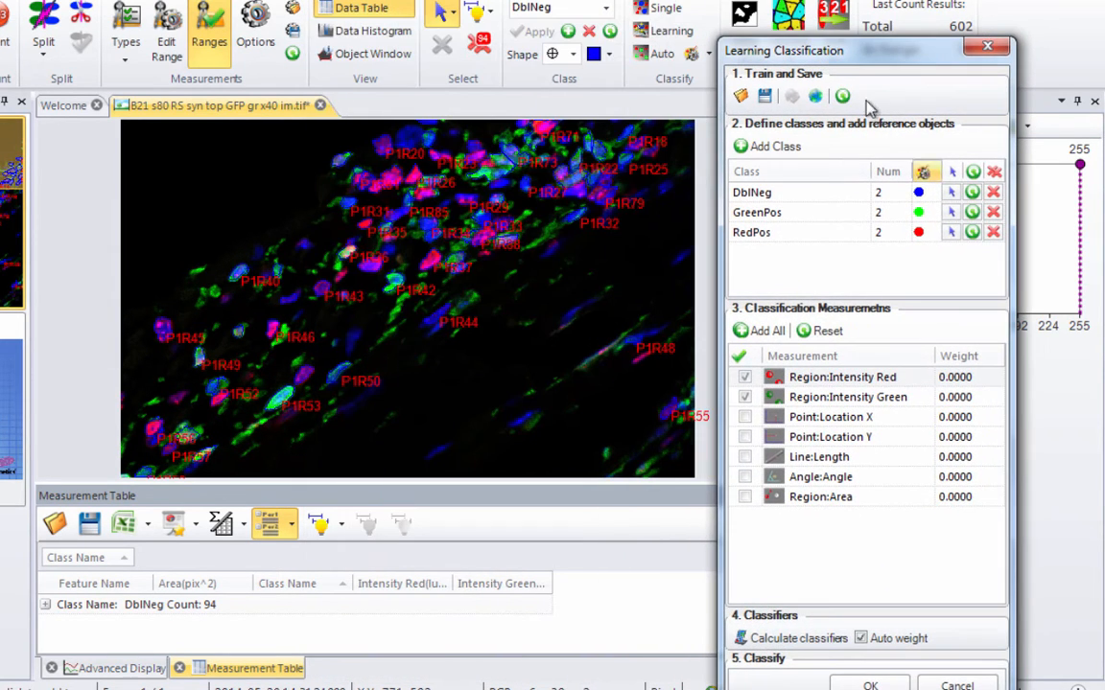
pyautogui.click(995, 193)
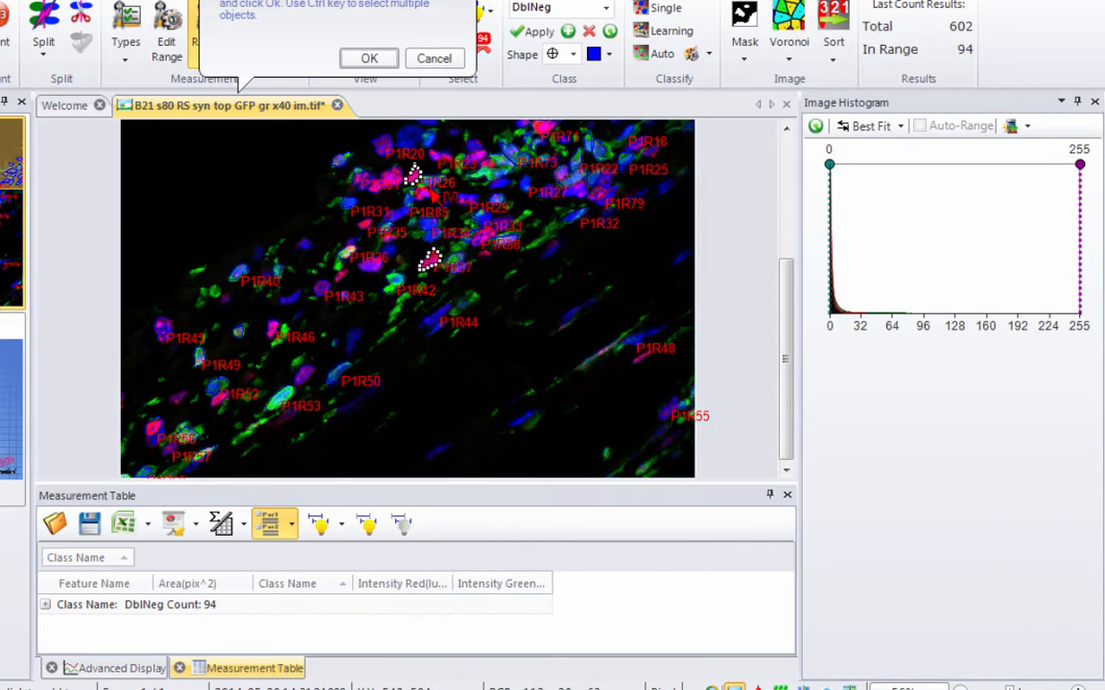
pyautogui.click(370, 60)
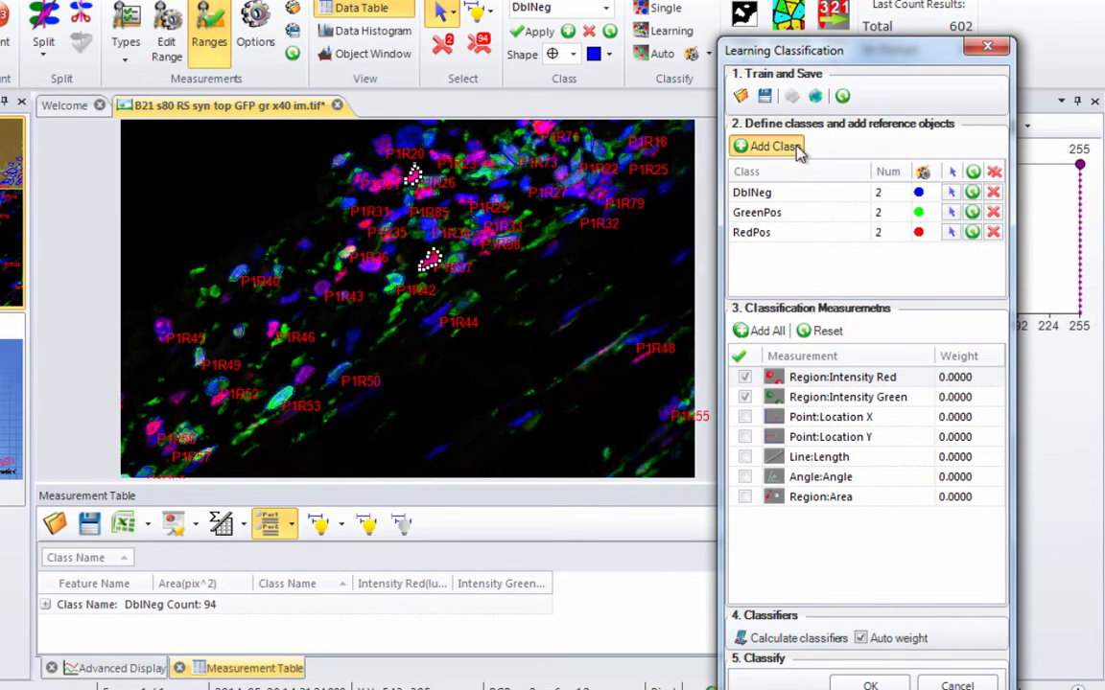
# - Add a class named DoblPos with the mixed-colour cells P1R77 and P1R83 as reference objects, and reclassify the nuclei
pyautogui.click(743, 146)
pyautogui.click(757, 251)
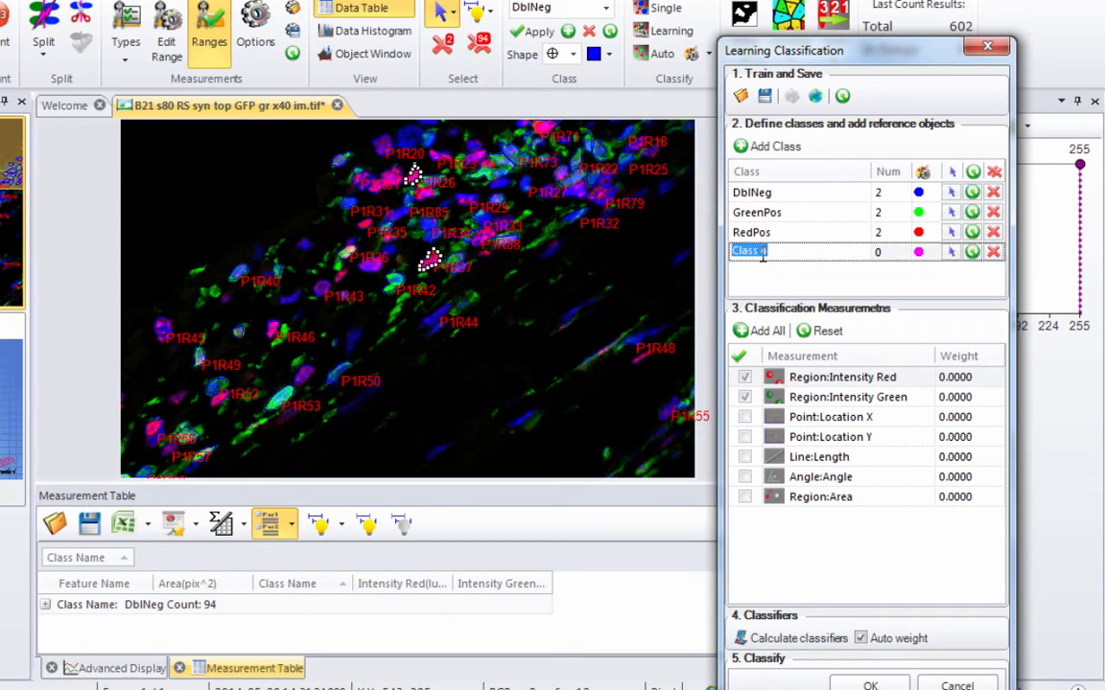
pyautogui.write('DoblPos')
pyautogui.click(952, 254)
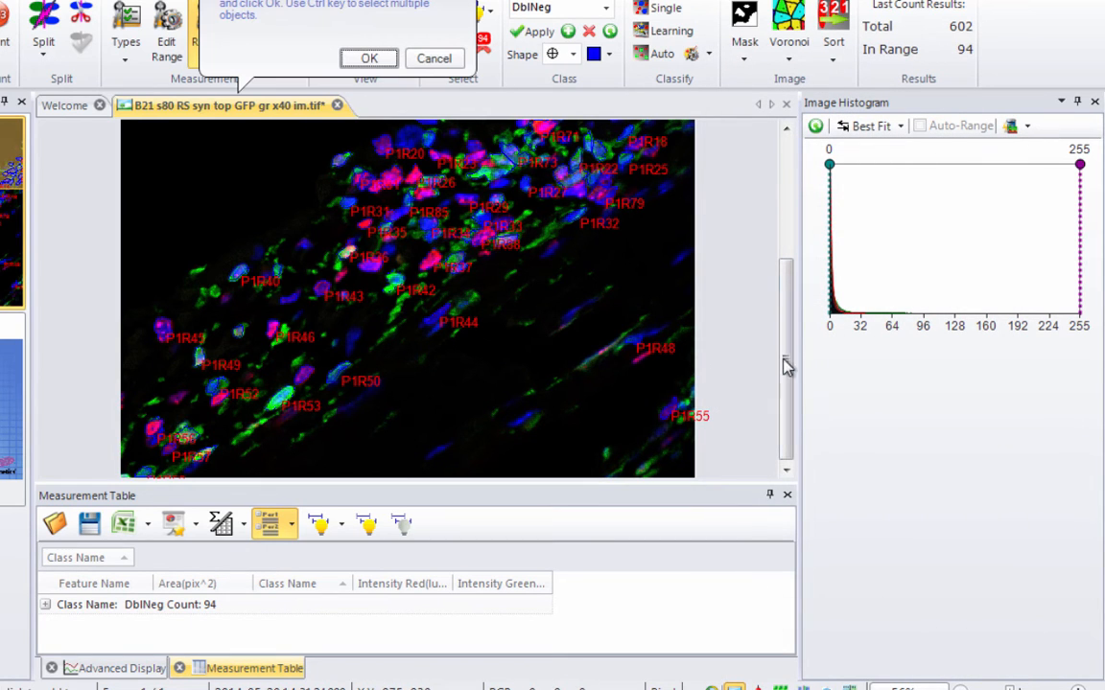
pyautogui.moveTo(789, 331); pyautogui.dragTo(790, 320)
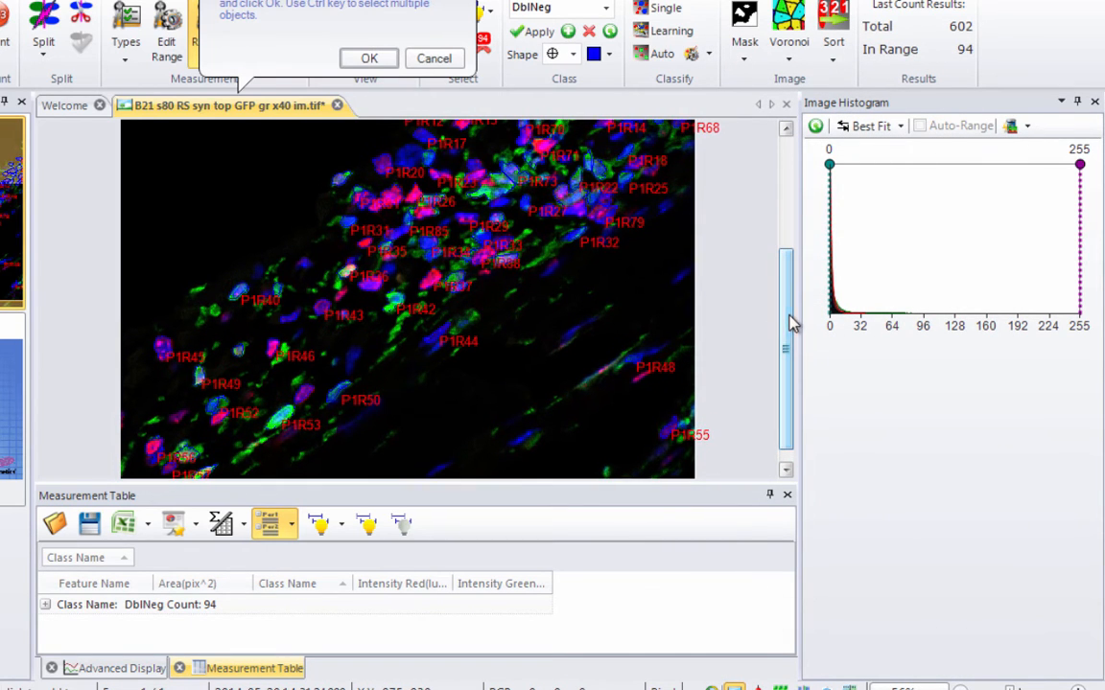
pyautogui.click(573, 199)
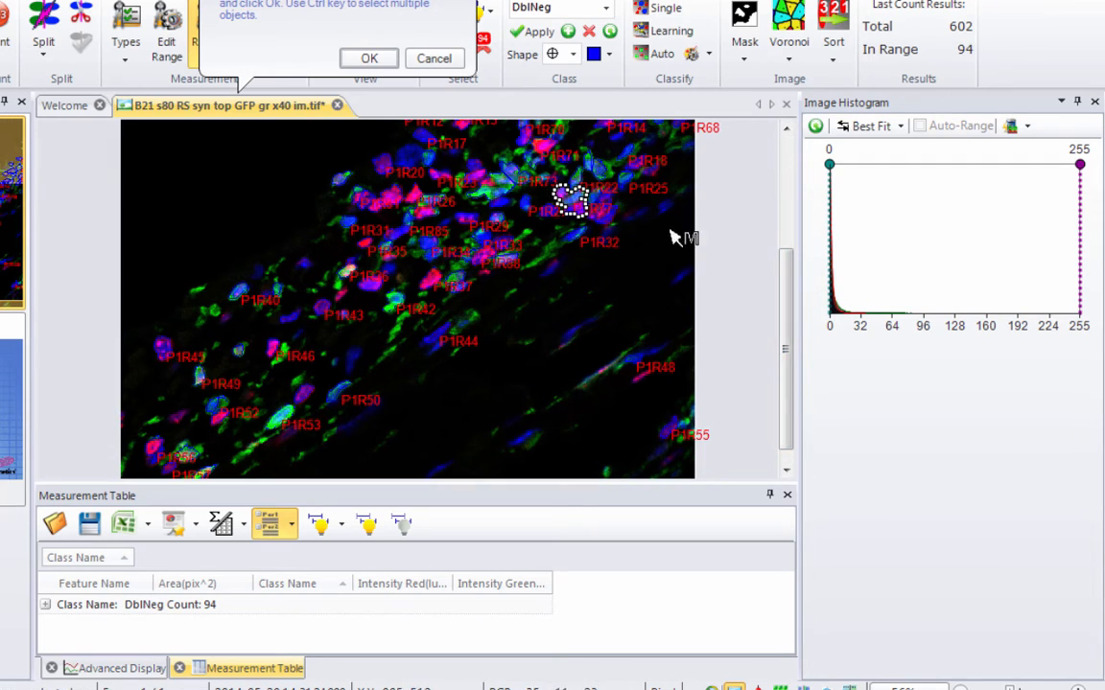
pyautogui.keyDown('ctrl'); pyautogui.click(428, 205); pyautogui.keyUp('ctrl')
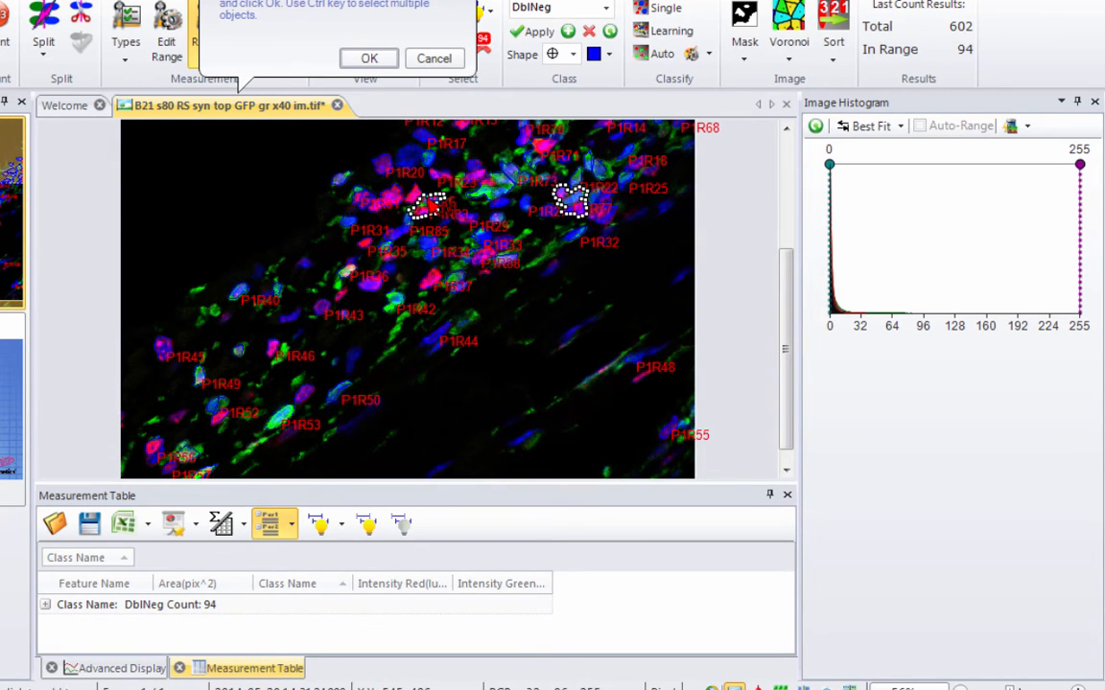
pyautogui.click(371, 59)
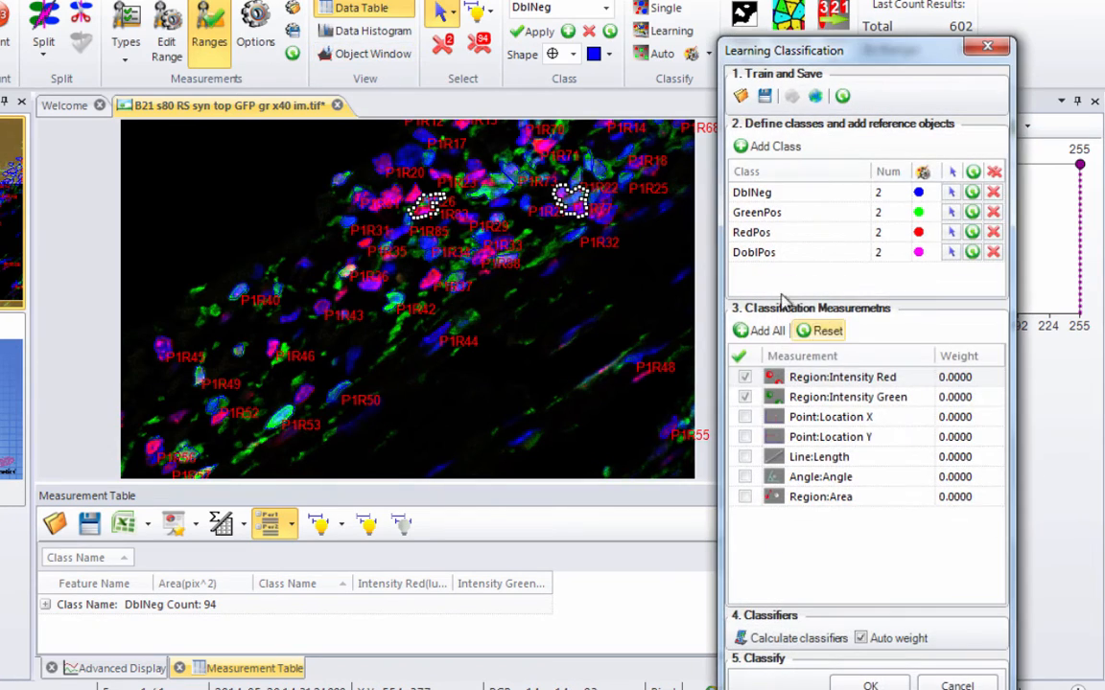
pyautogui.click(870, 684)
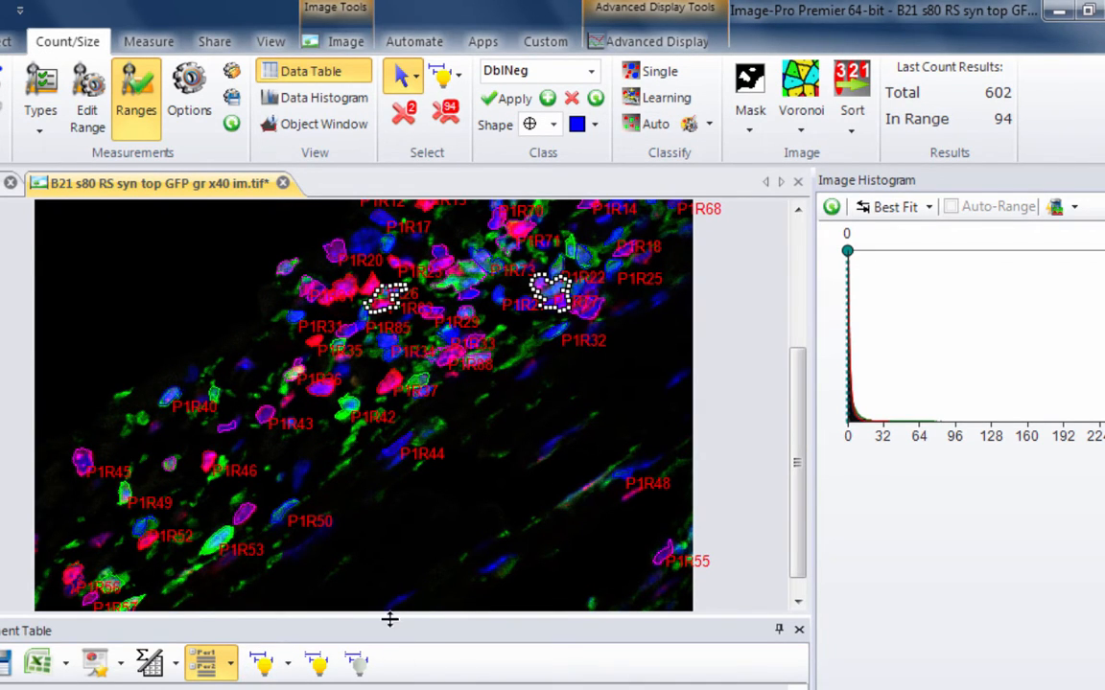
pyautogui.moveTo(389, 620); pyautogui.dragTo(390, 575)
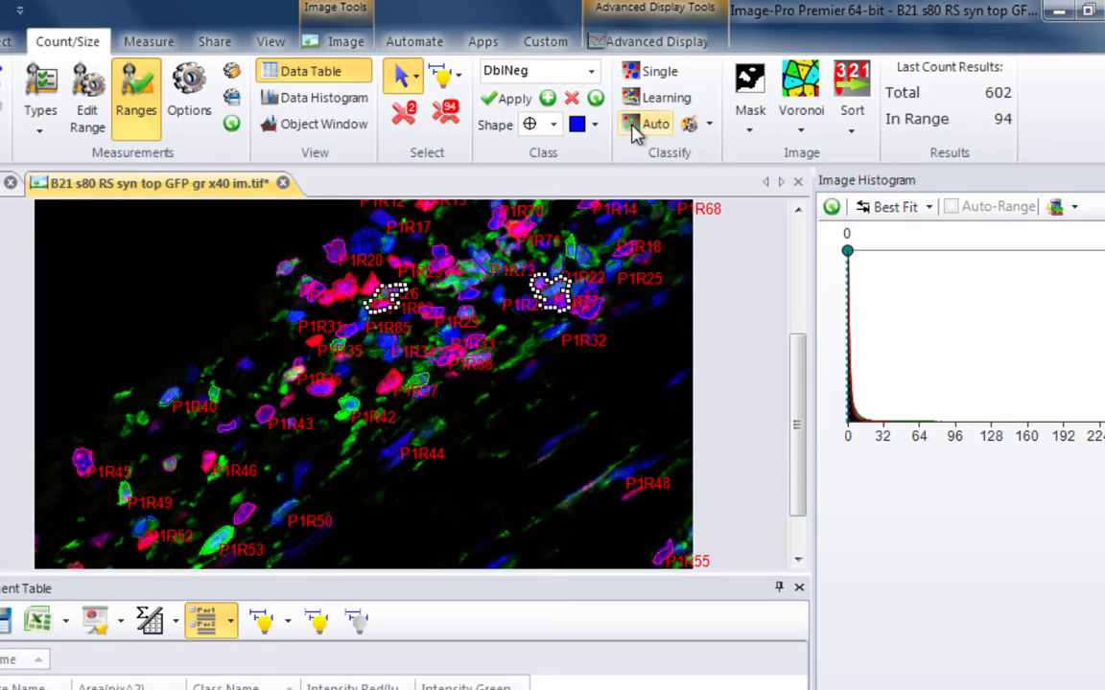
# - Collect the Region Intensity Red and Region Intensity Green data and plot red against green in a scatterplot
pyautogui.click(156, 48)
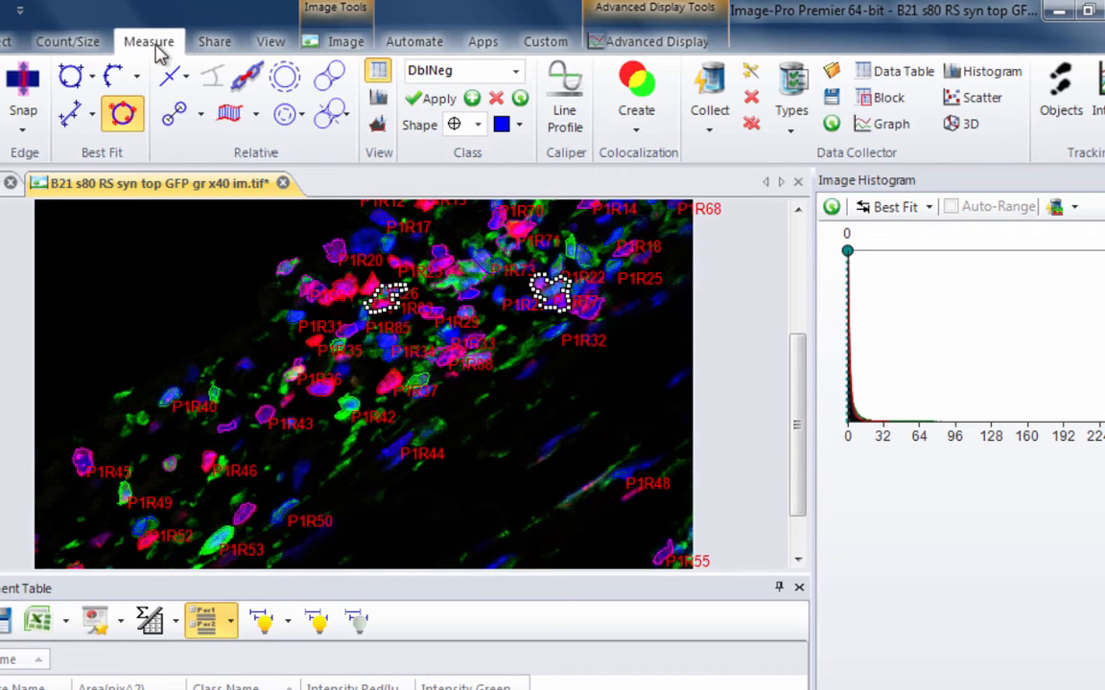
pyautogui.click(791, 103)
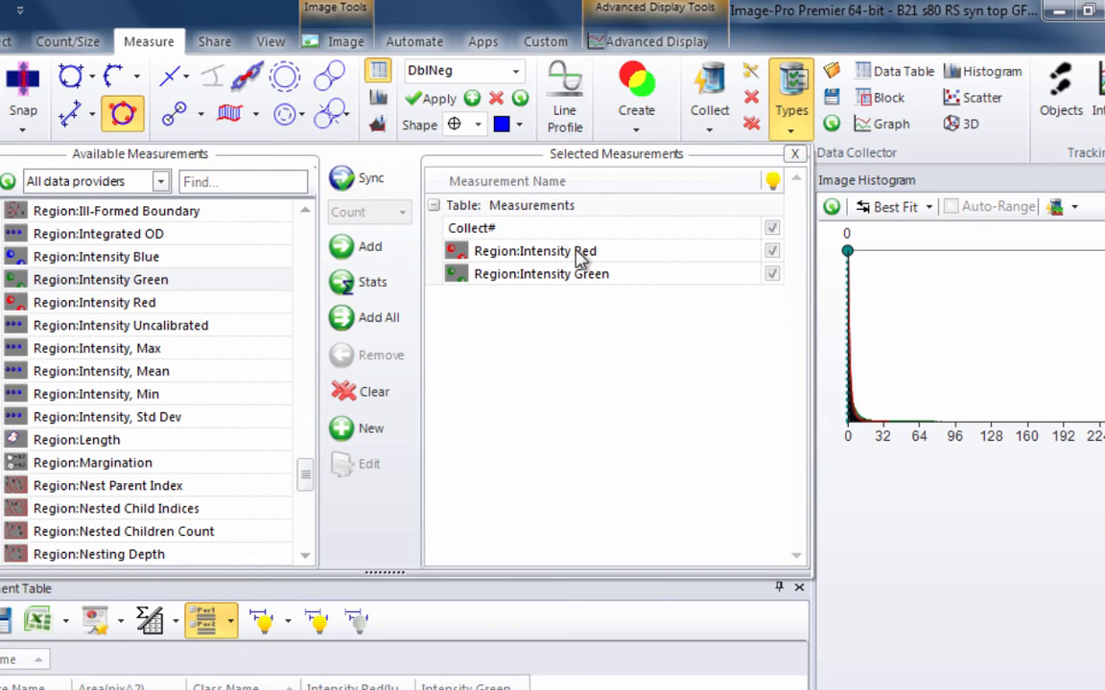
pyautogui.click(714, 75)
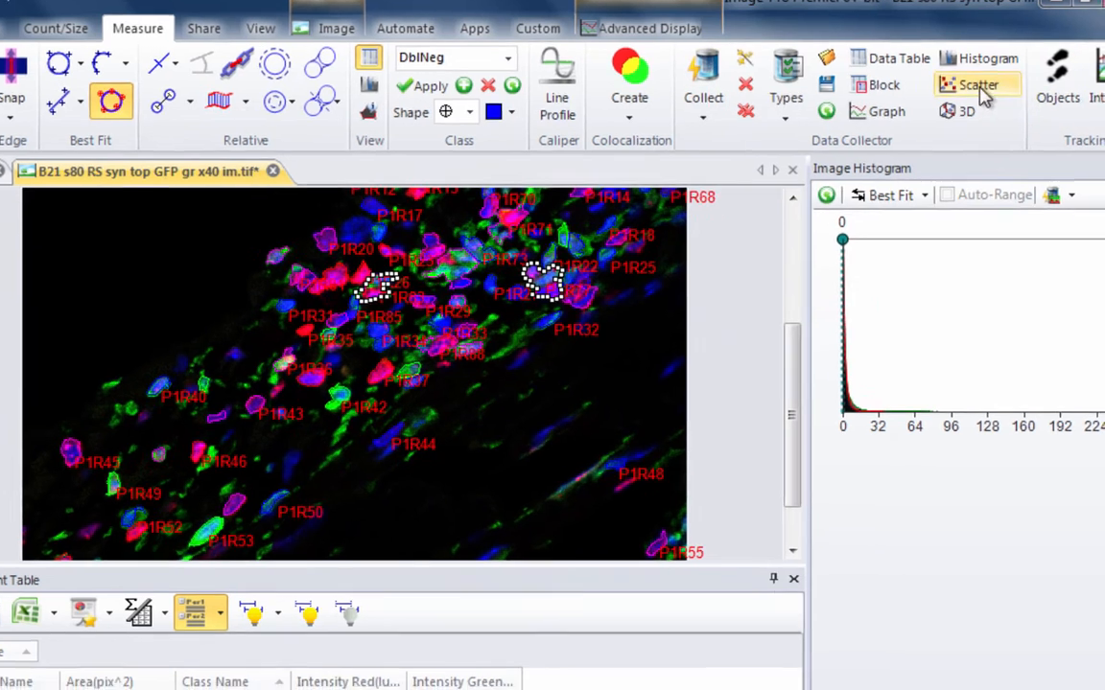
pyautogui.click(979, 98)
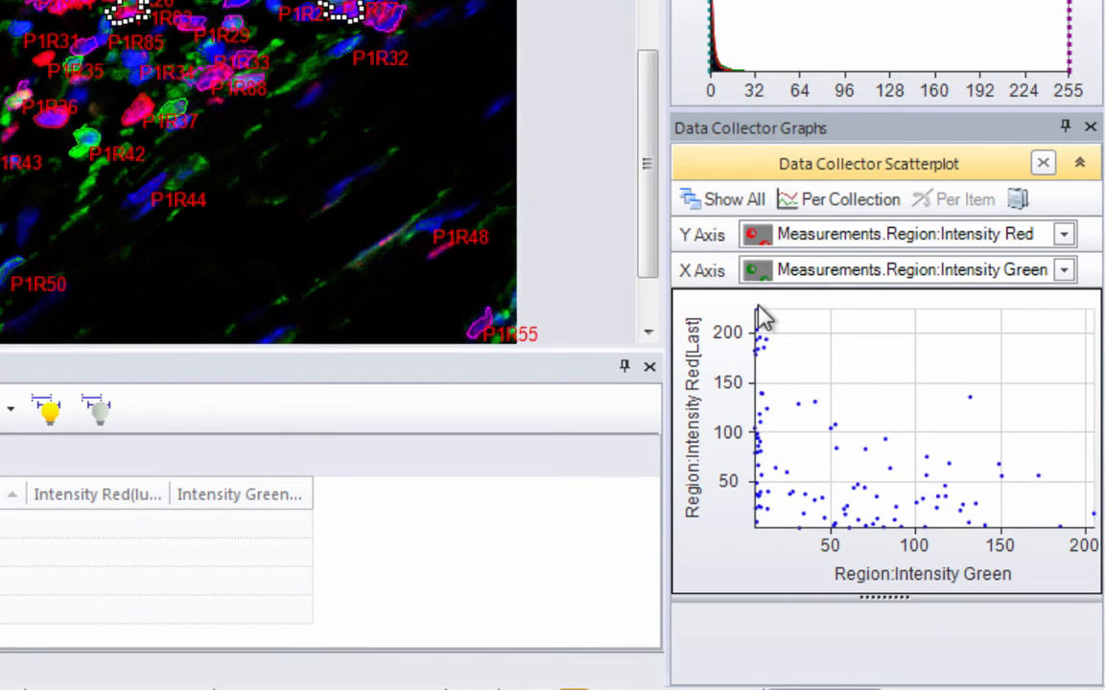
pyautogui.moveTo(756, 313)
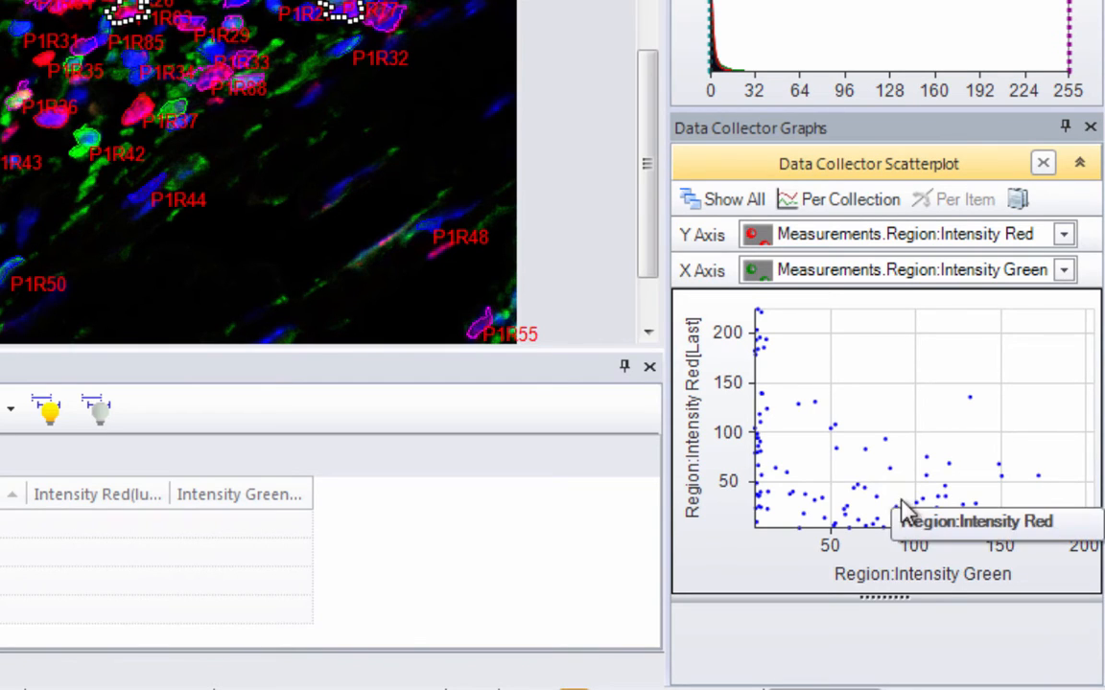
pyautogui.moveTo(813, 518)
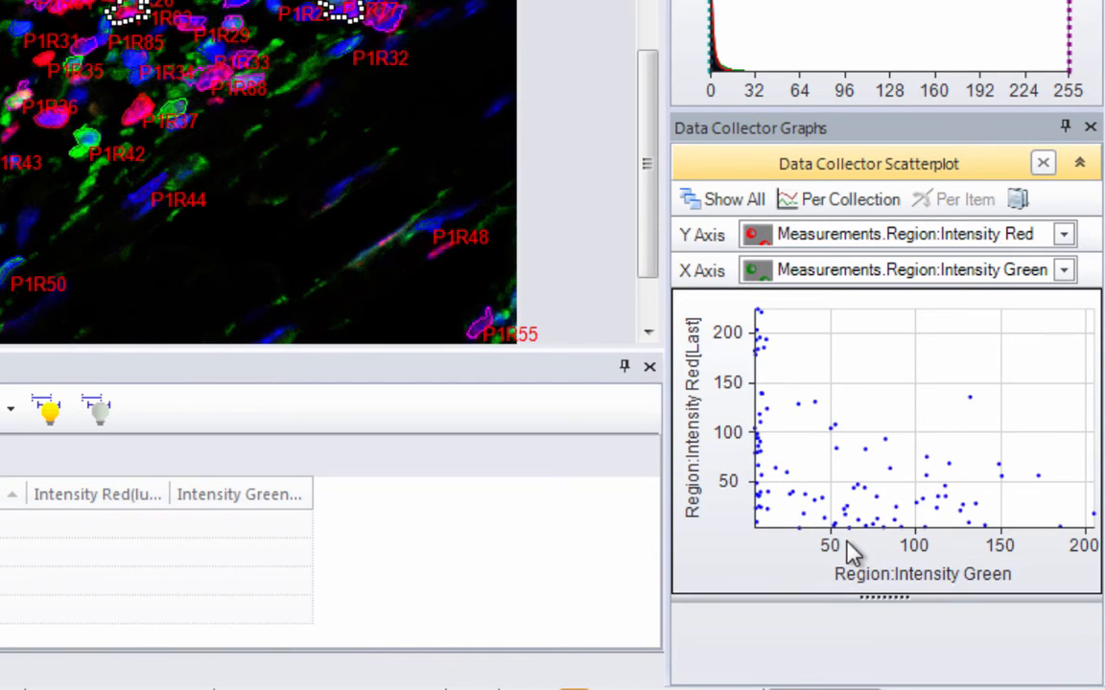
pyautogui.moveTo(840, 549)
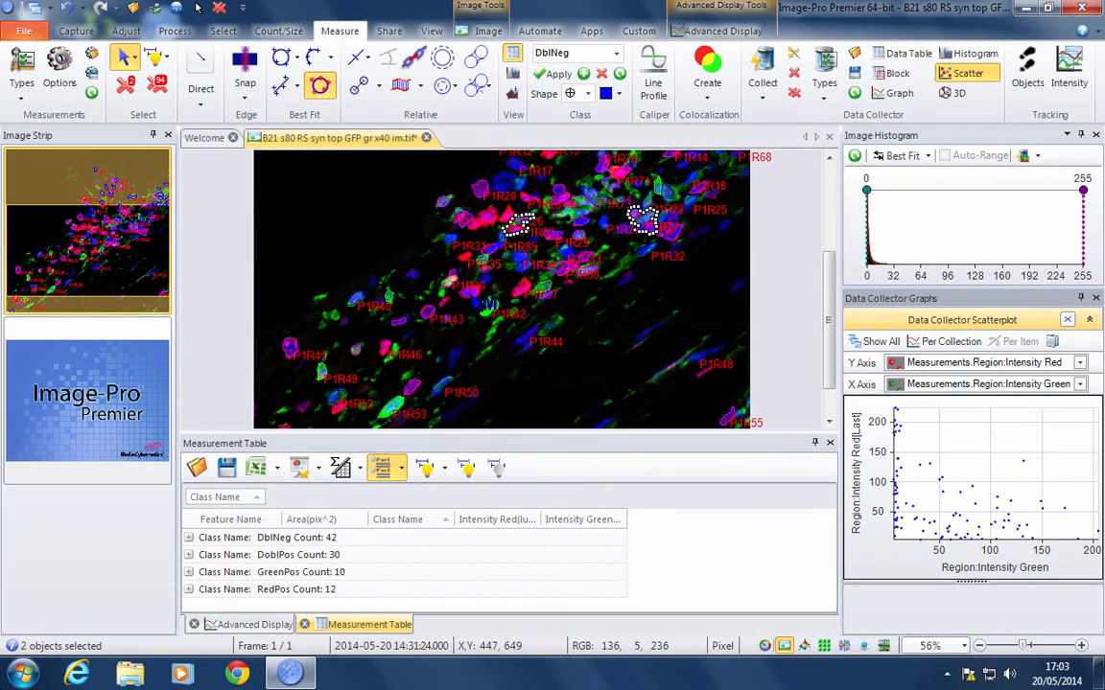
pyautogui.moveTo(490, 305)
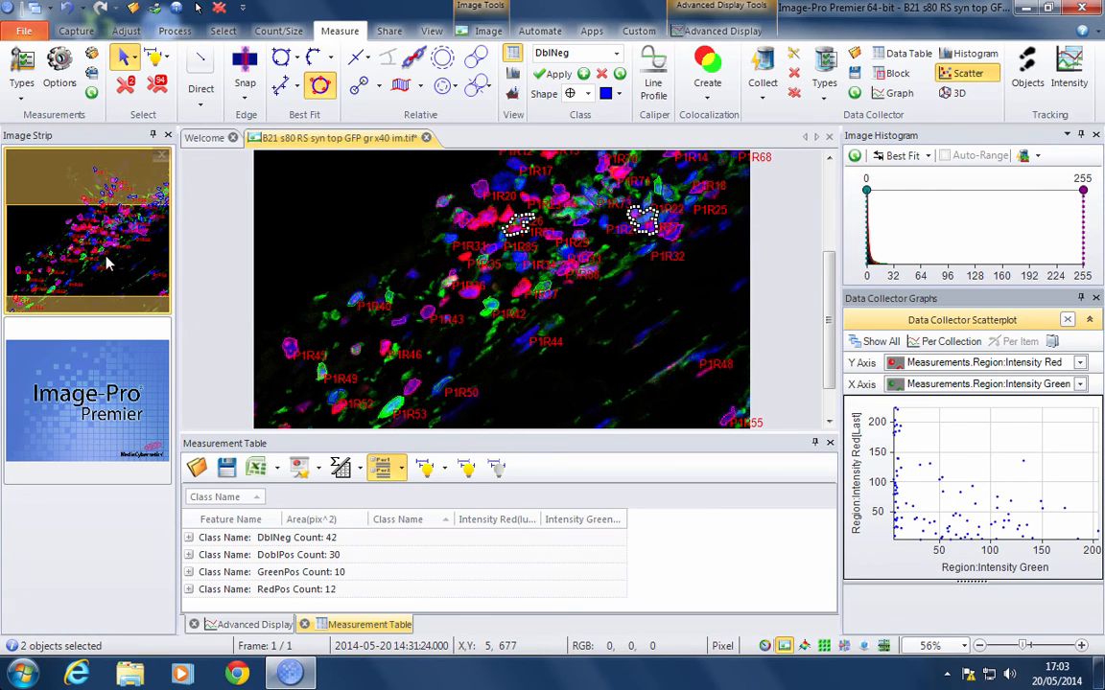
# - Extract the colour channels of the B21 s80 RS syn top GFP image into separate red, green and blue images
pyautogui.click(126, 31)
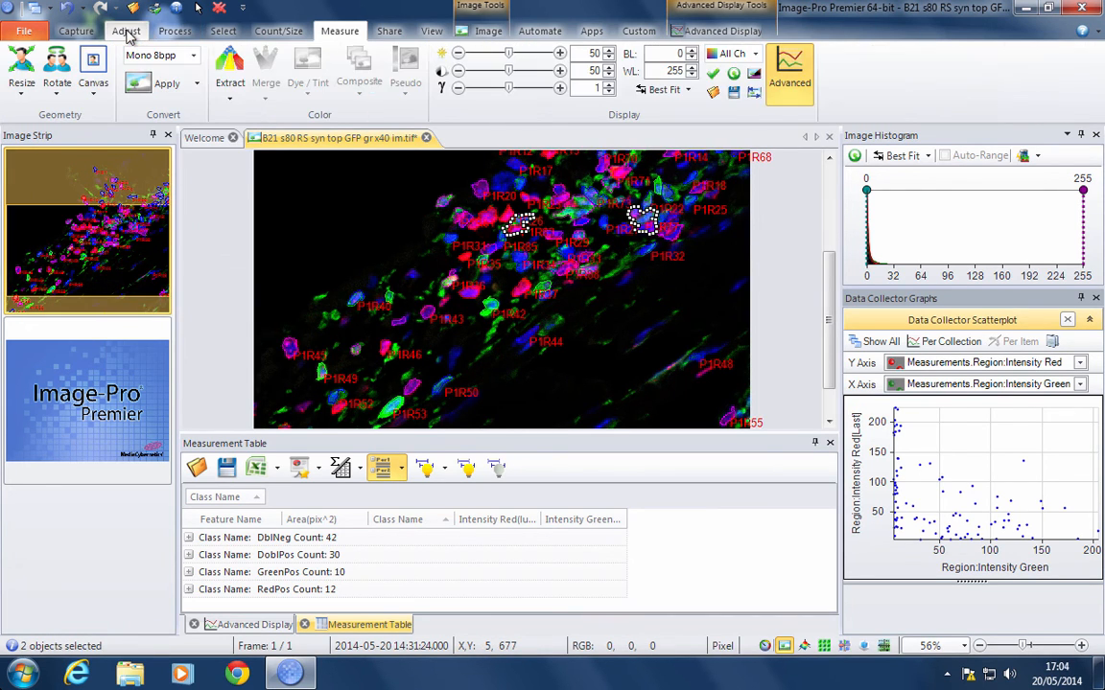
pyautogui.click(230, 78)
pyautogui.click(343, 121)
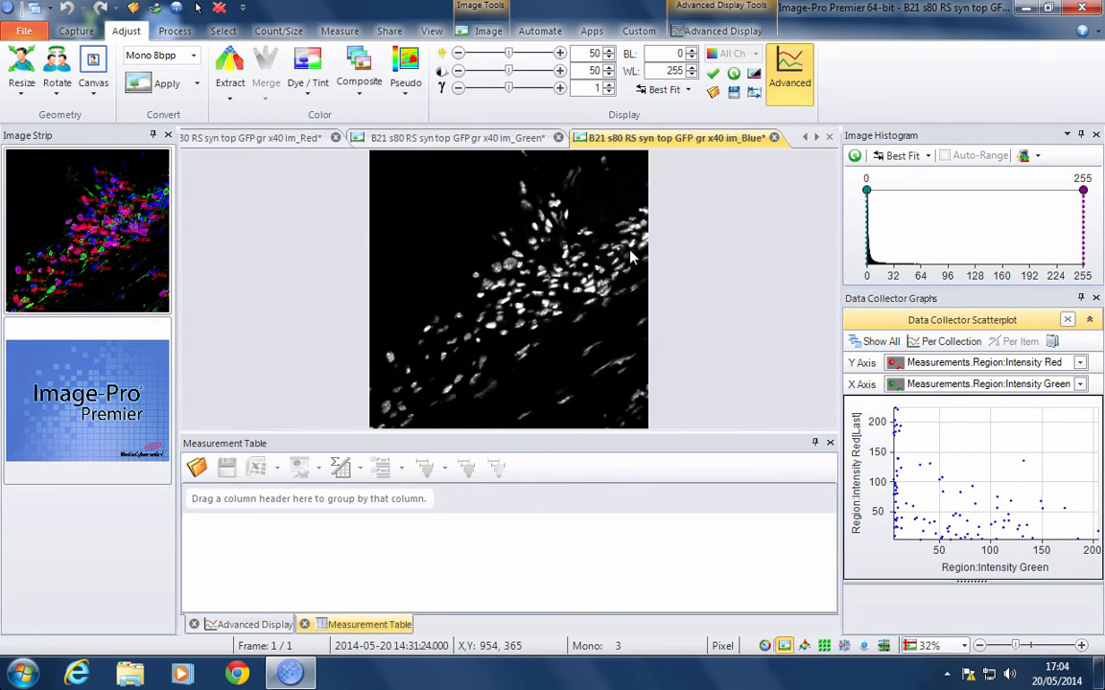
# - Preview the morphological Dilate 2D filter with the 11x11 octagon shape and 1 pass on the extracted green channel image
pyautogui.click(500, 142)
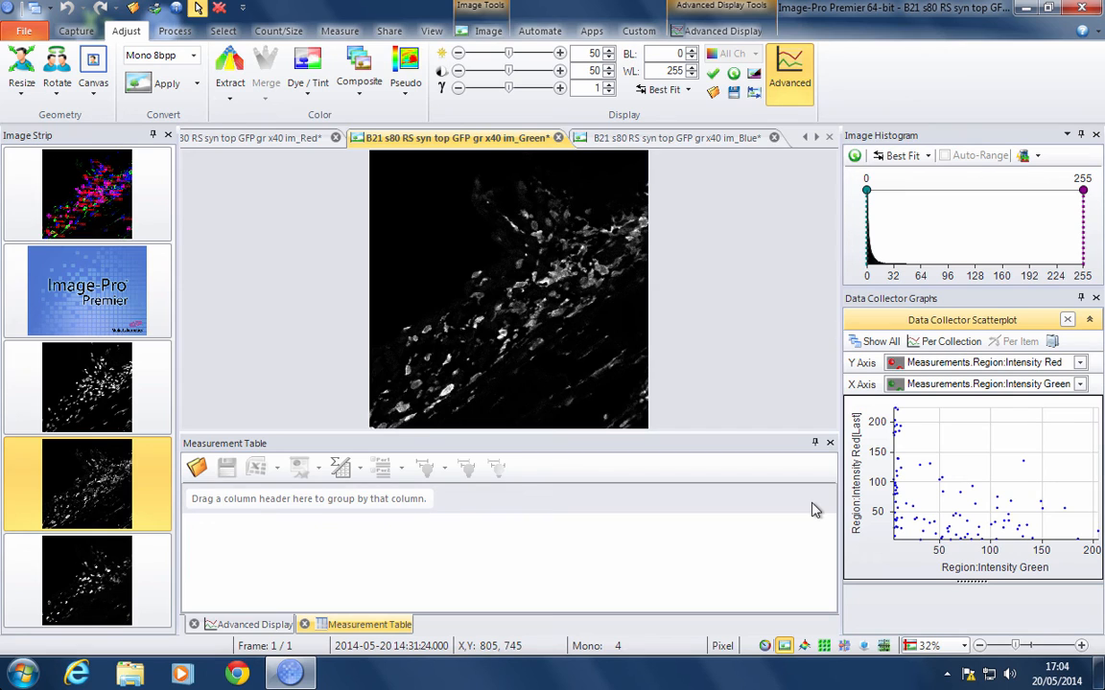
pyautogui.click(172, 31)
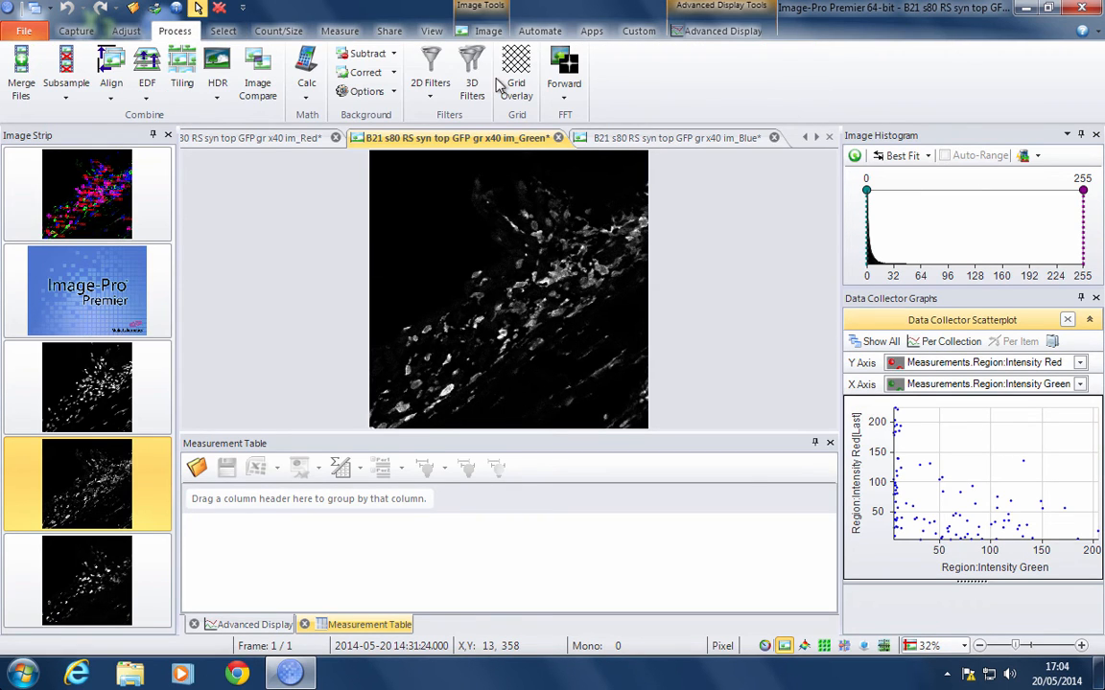
pyautogui.click(430, 69)
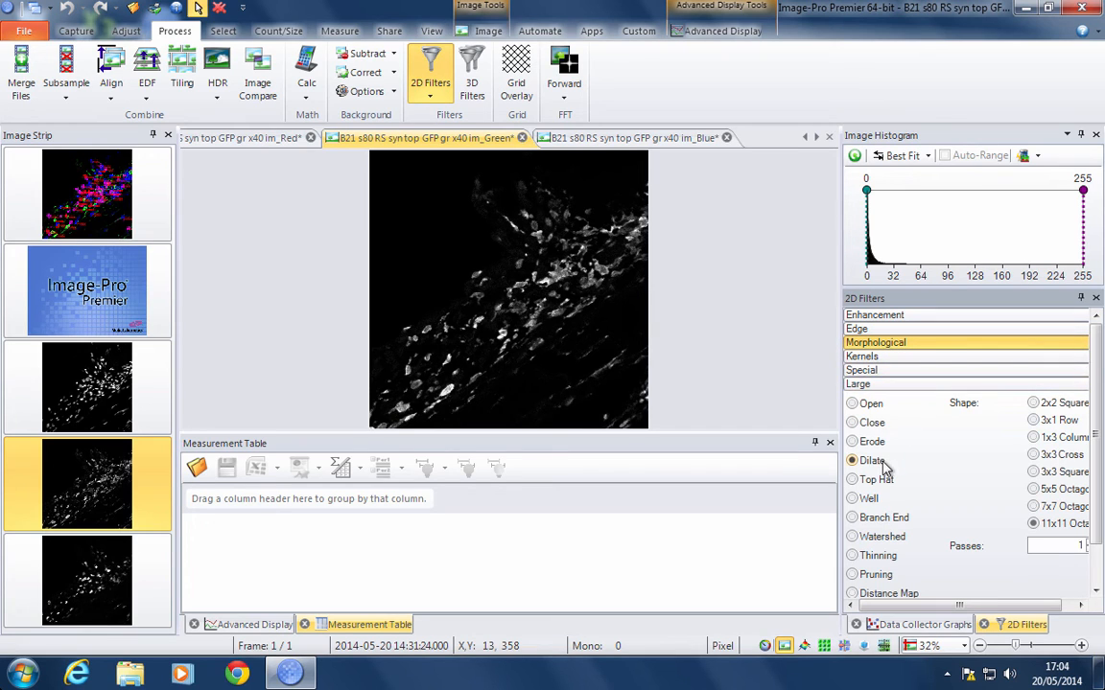
pyautogui.click(1097, 577)
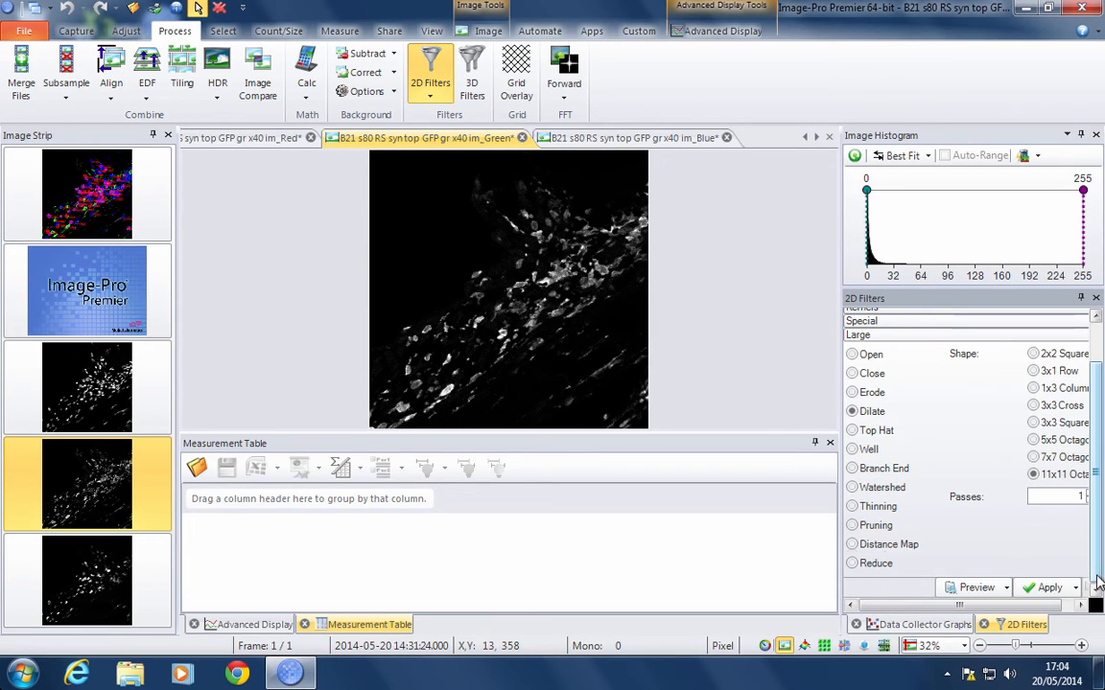
pyautogui.click(977, 587)
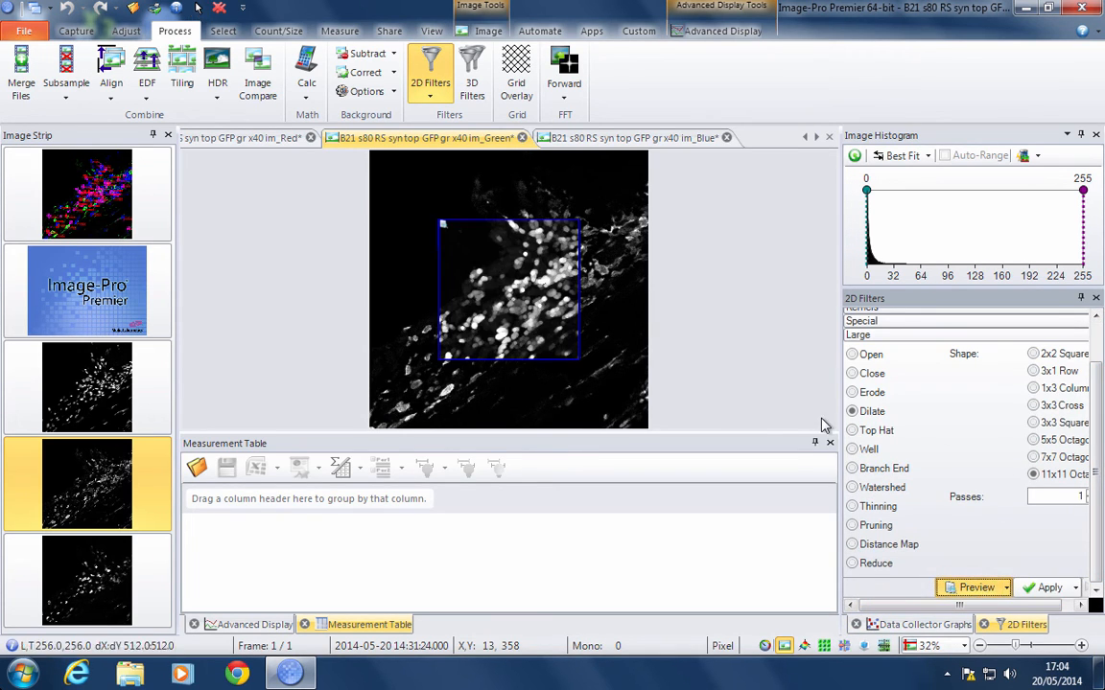